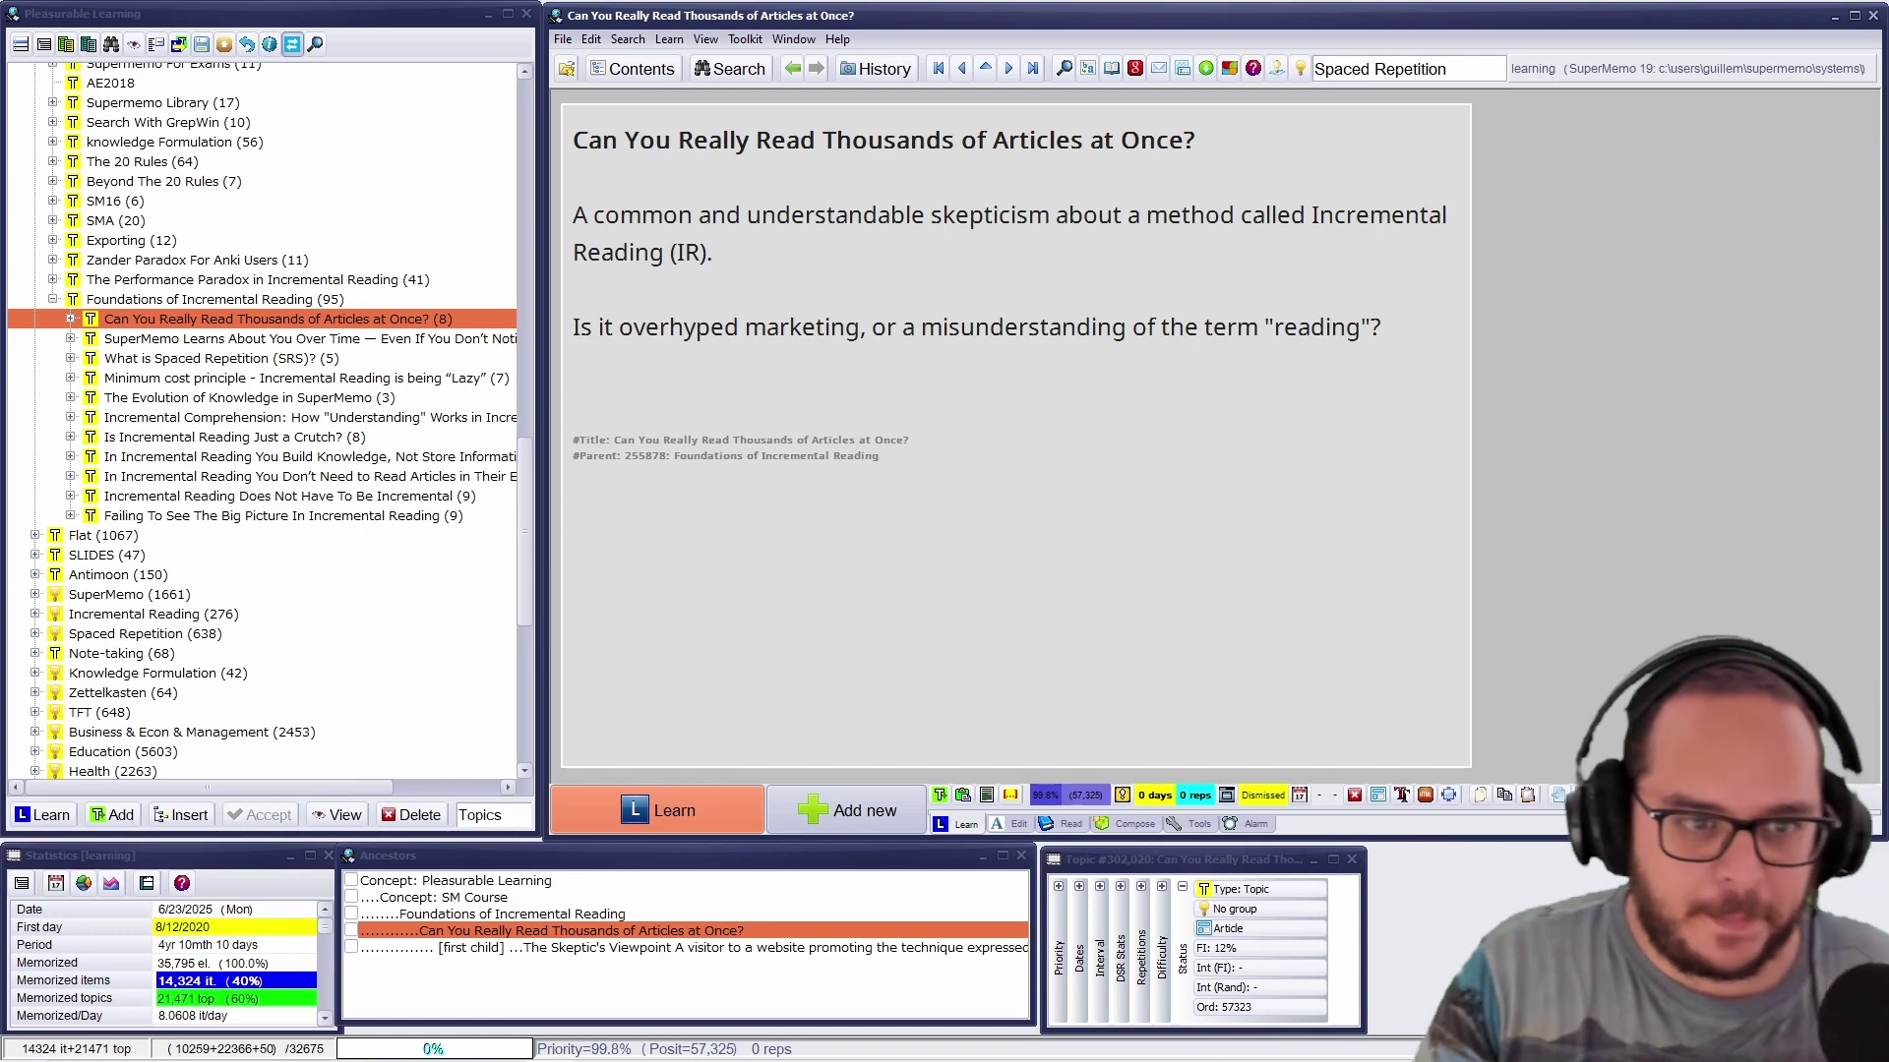
Expand the topic "Can You Really Read Thousands of Articles at Once?" and read its child topic "The Skeptic's Viewpoint", highlighting the key sentences.
left_click(70, 321)
left_click(178, 339)
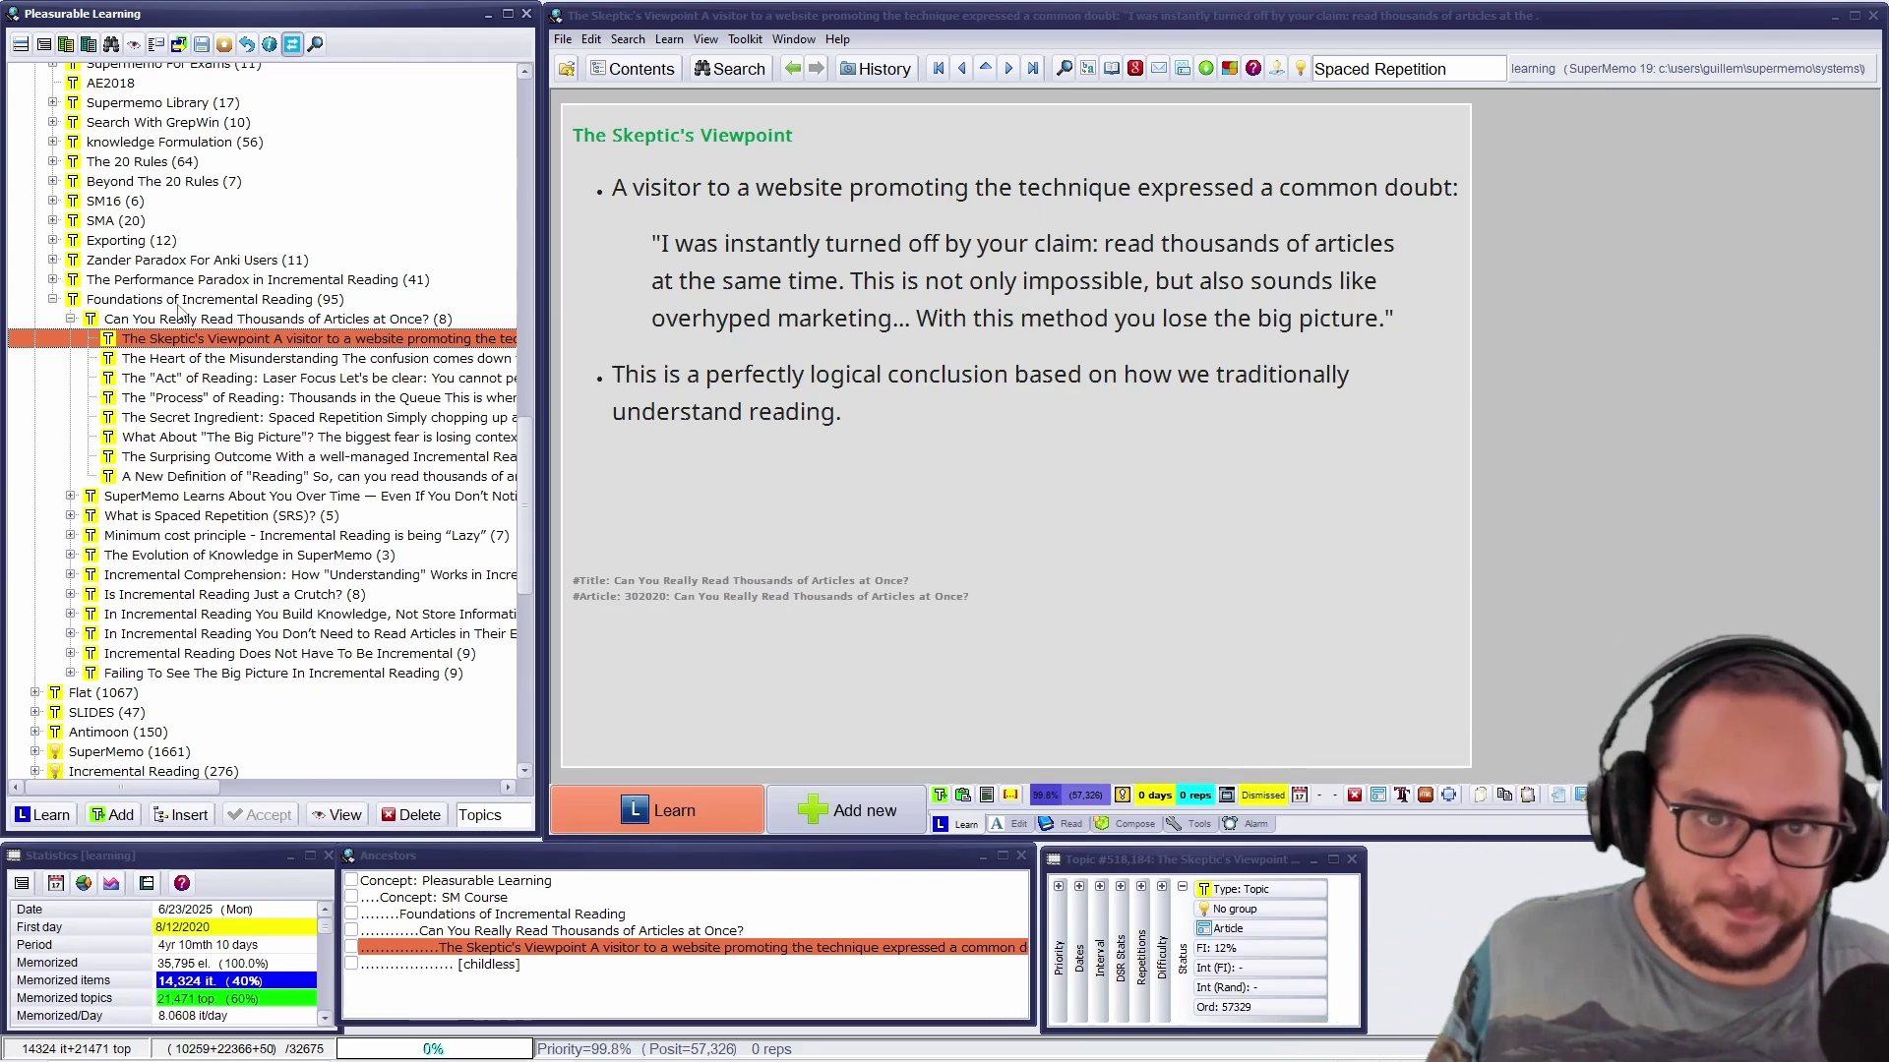
left_click_drag(614, 375, 1135, 399)
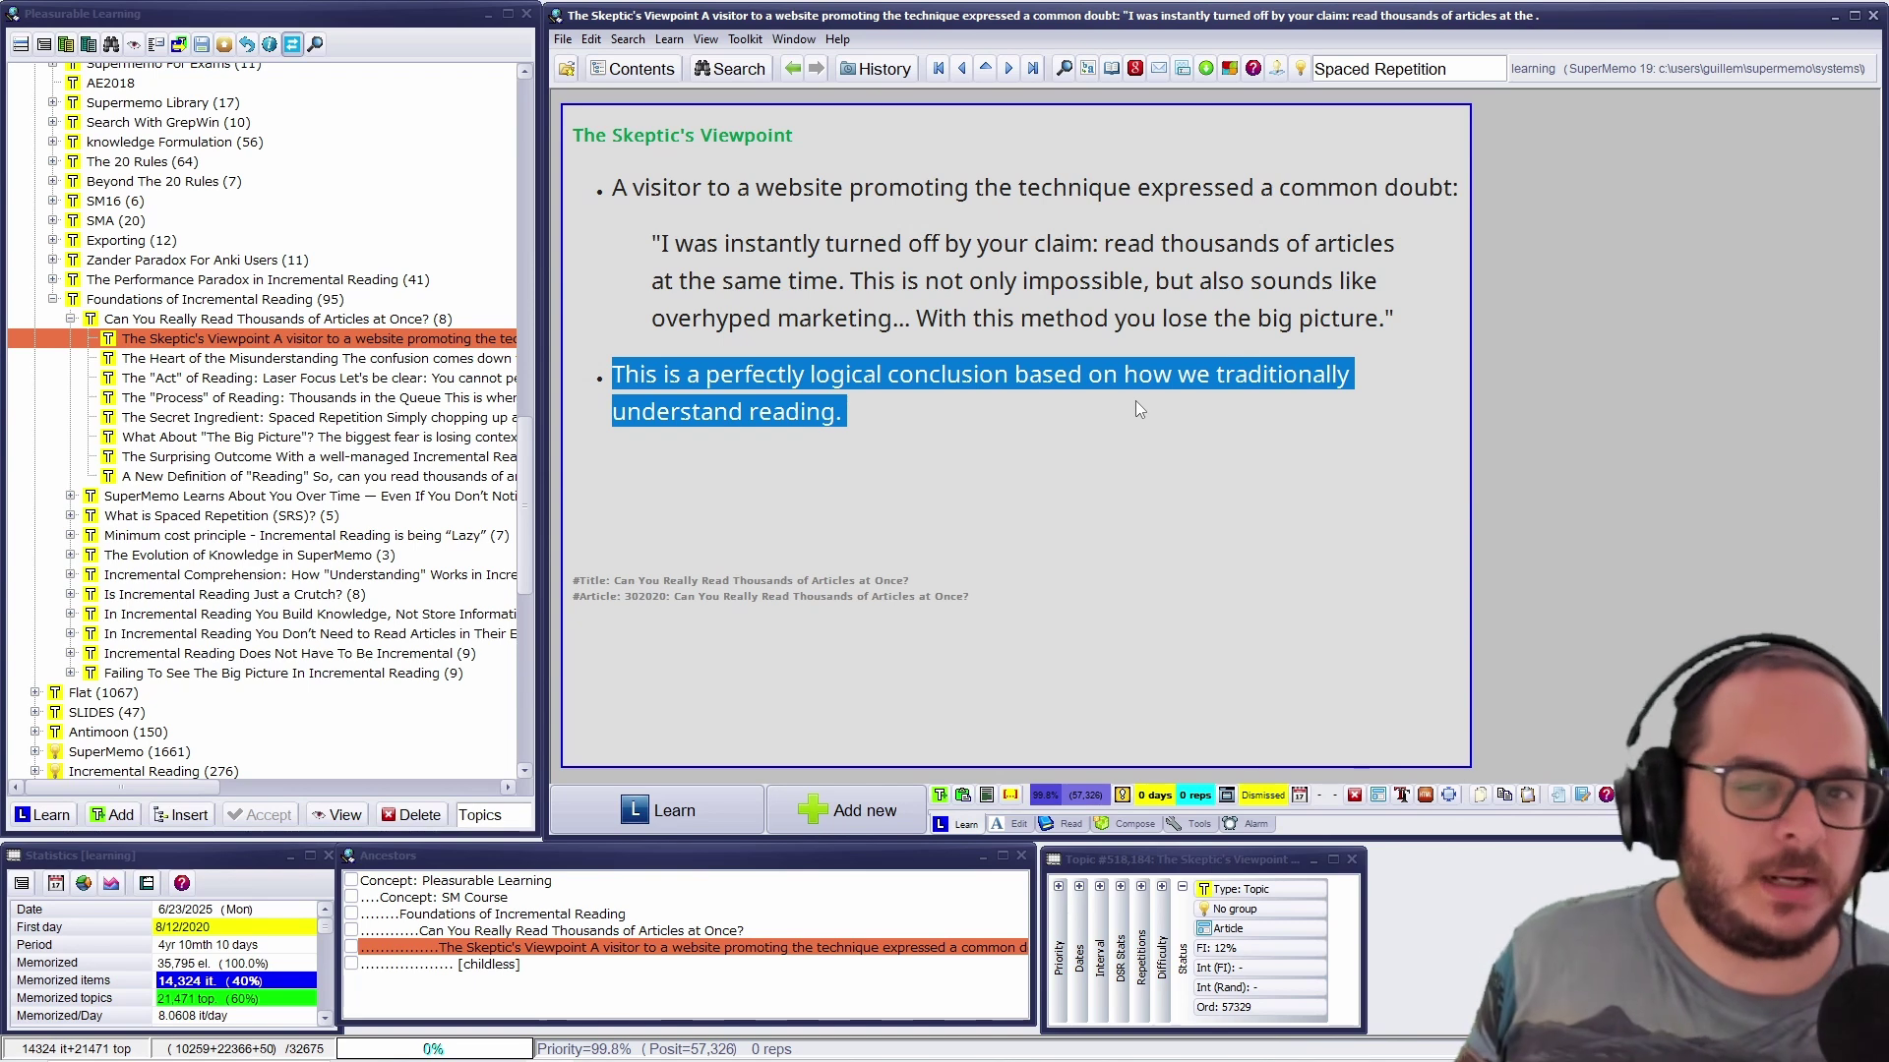
left_click_drag(839, 283, 1188, 298)
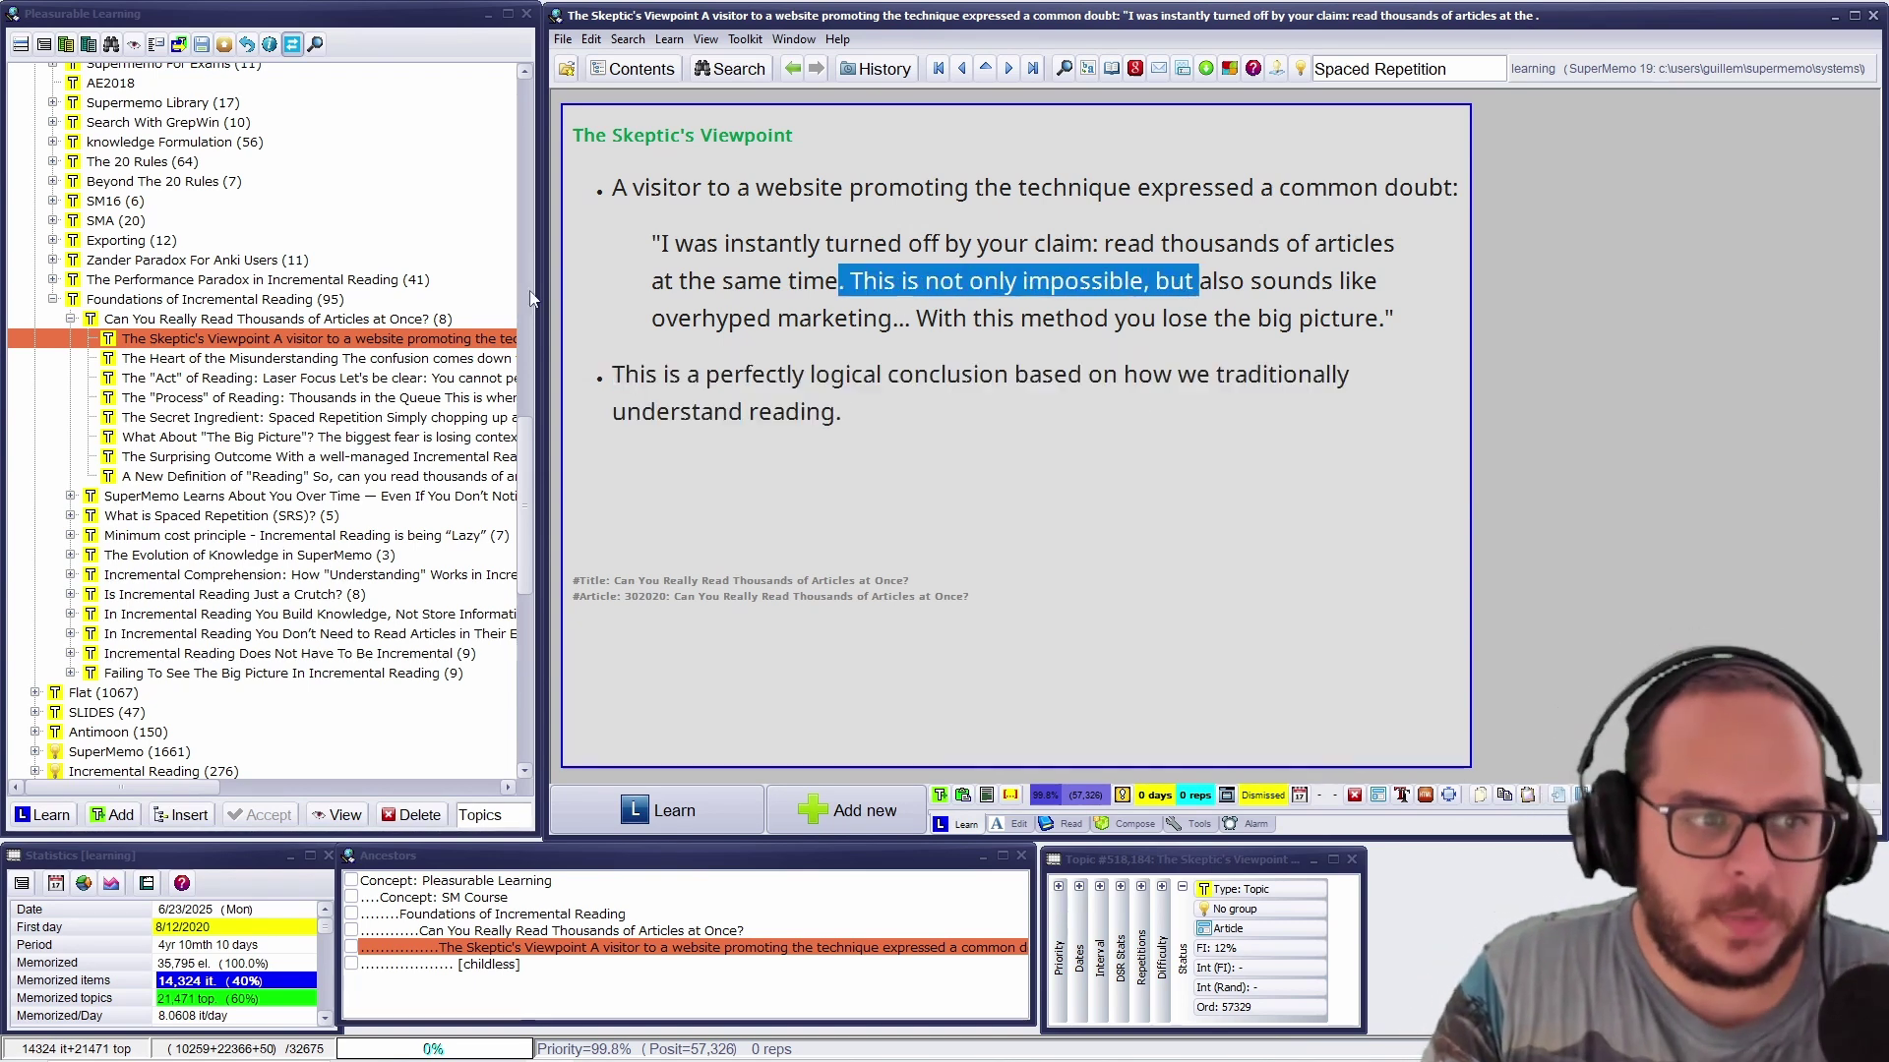
Open "The Heart of the Misunderstanding" and read through it, highlighting the act and process definitions and the chef analogy.
left_click(418, 360)
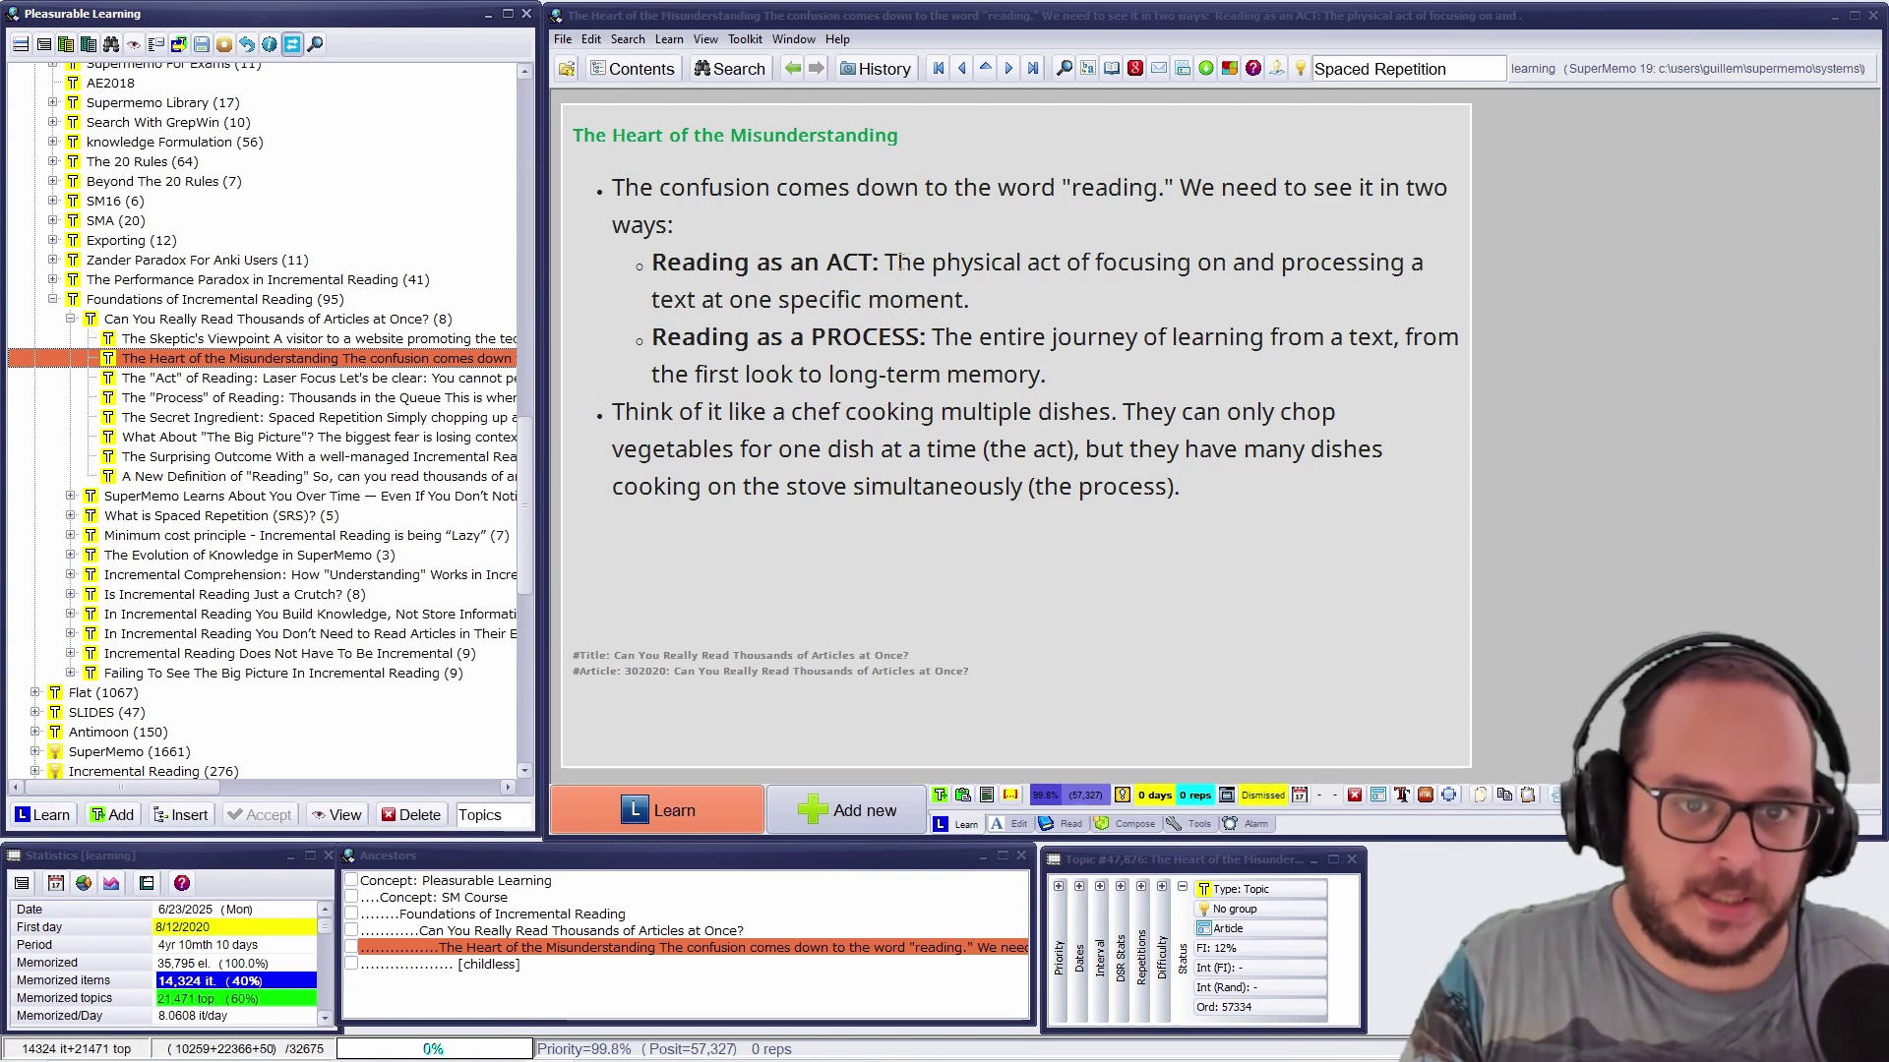
left_click_drag(884, 264, 948, 292)
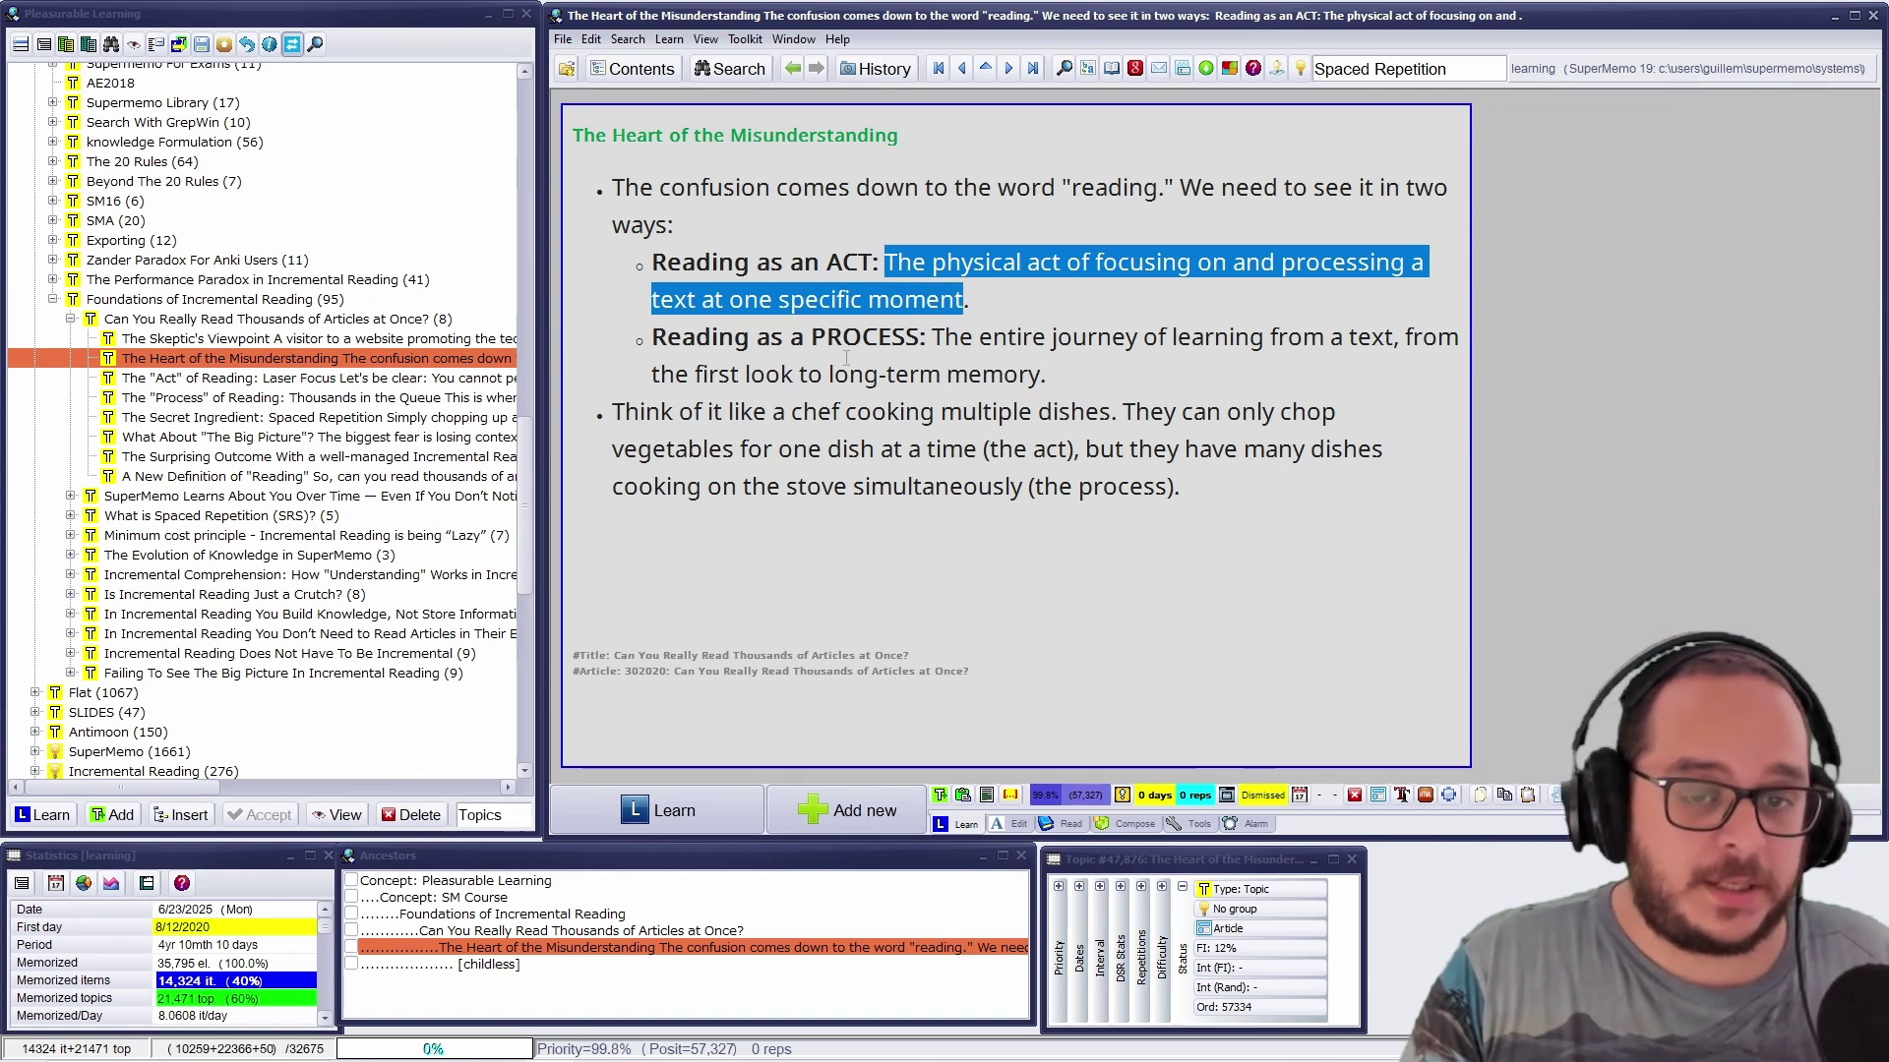
left_click_drag(930, 340, 1094, 380)
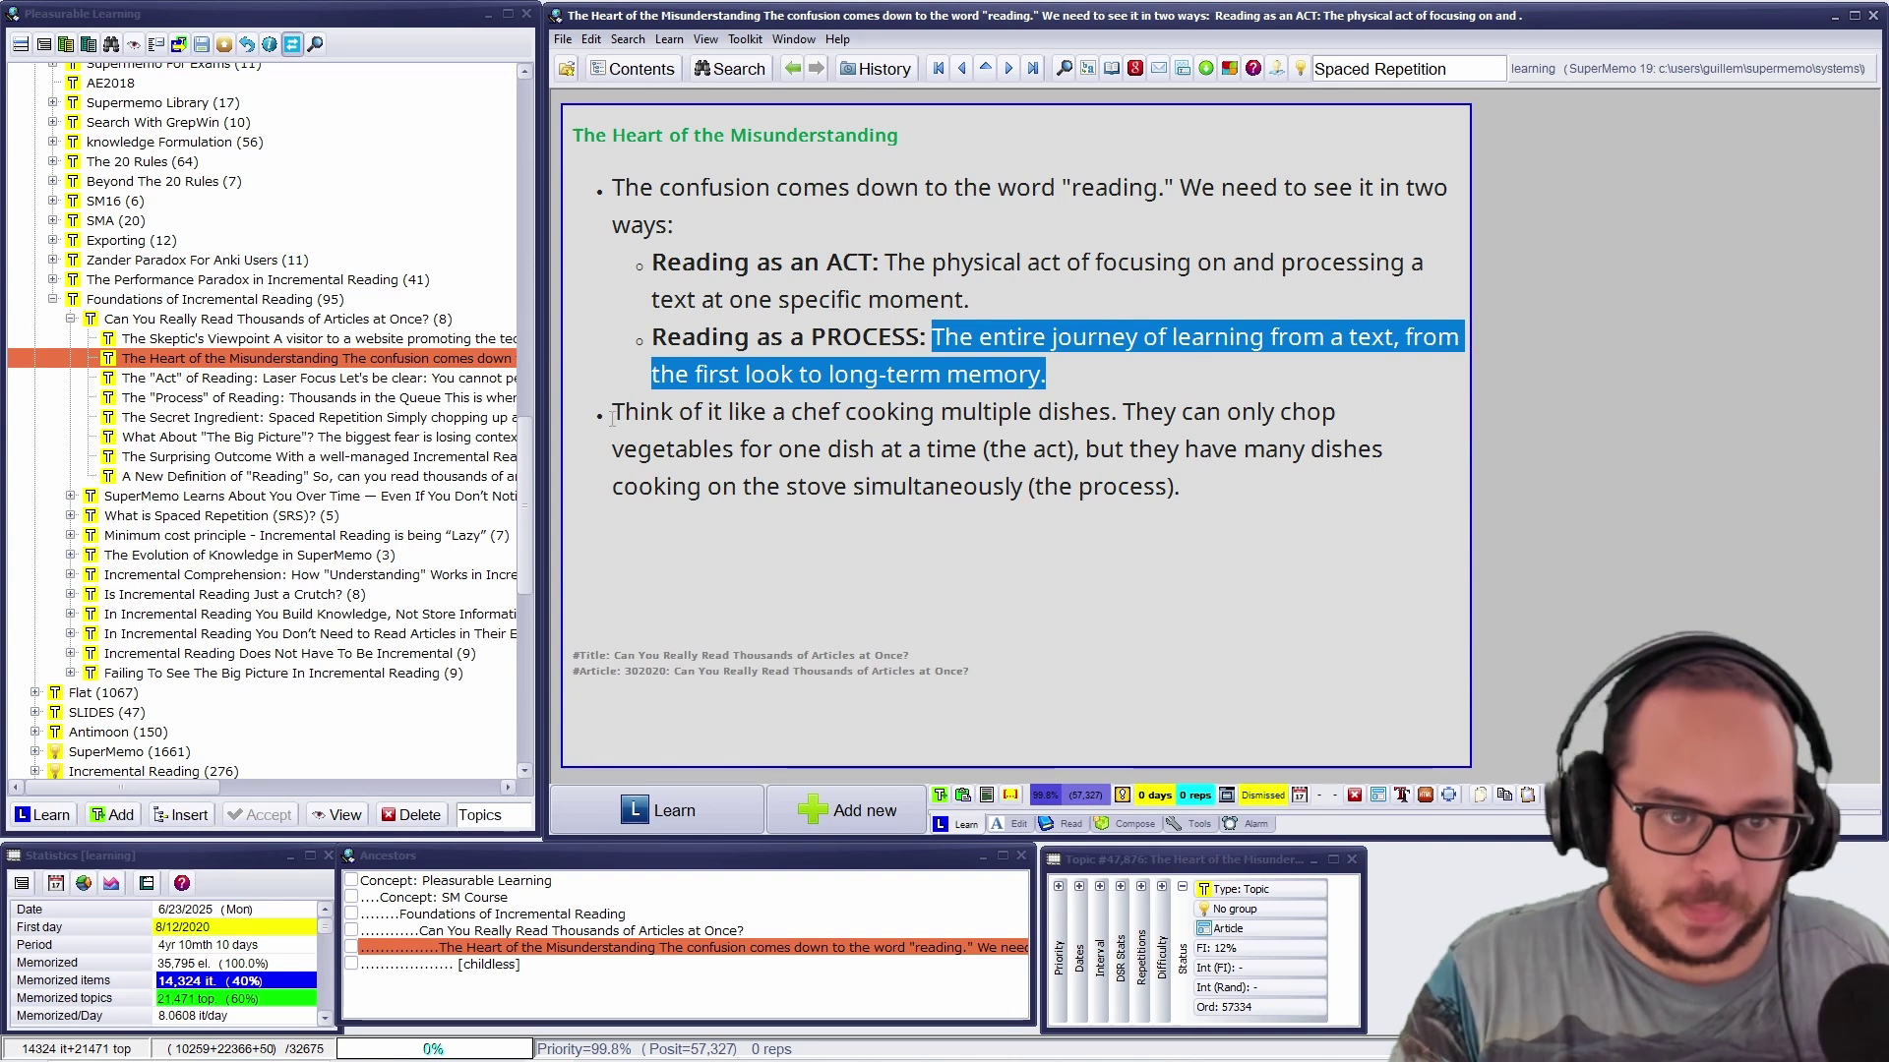
left_click_drag(611, 417, 1067, 445)
left_click(1129, 411)
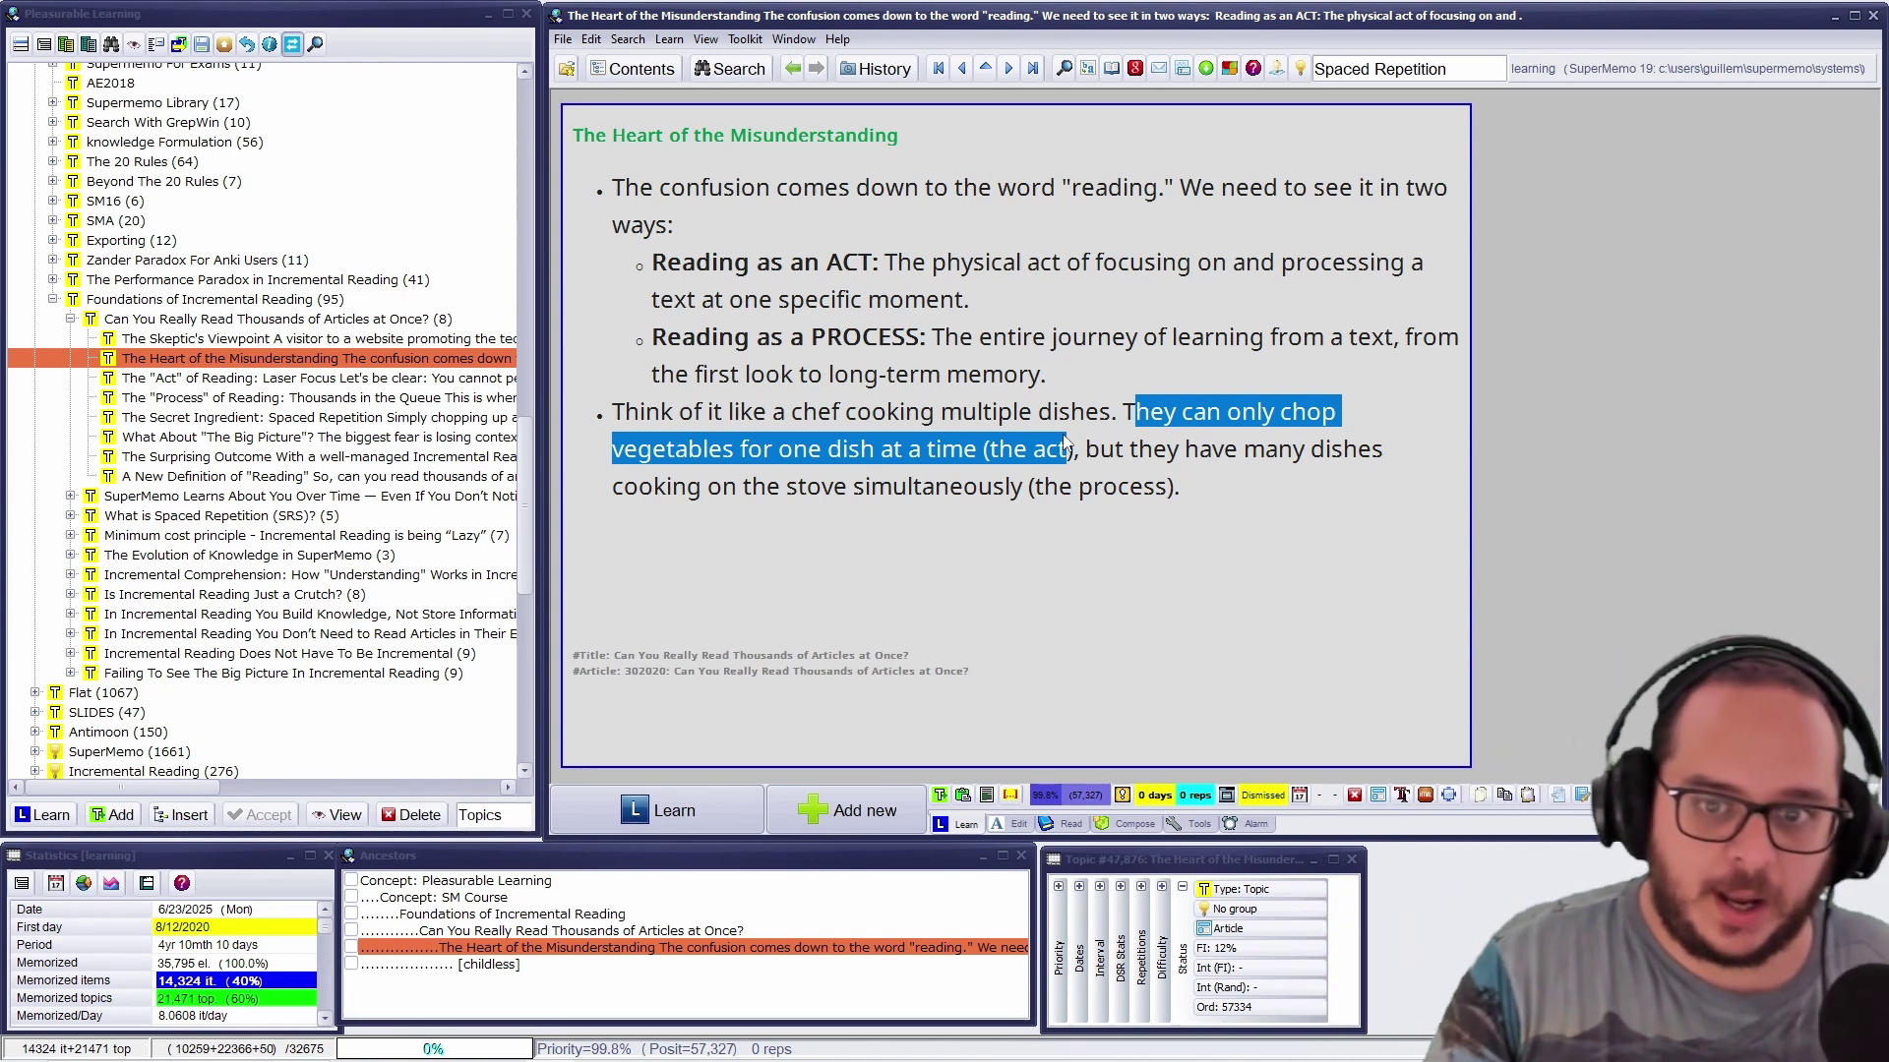
left_click_drag(1085, 449, 952, 503)
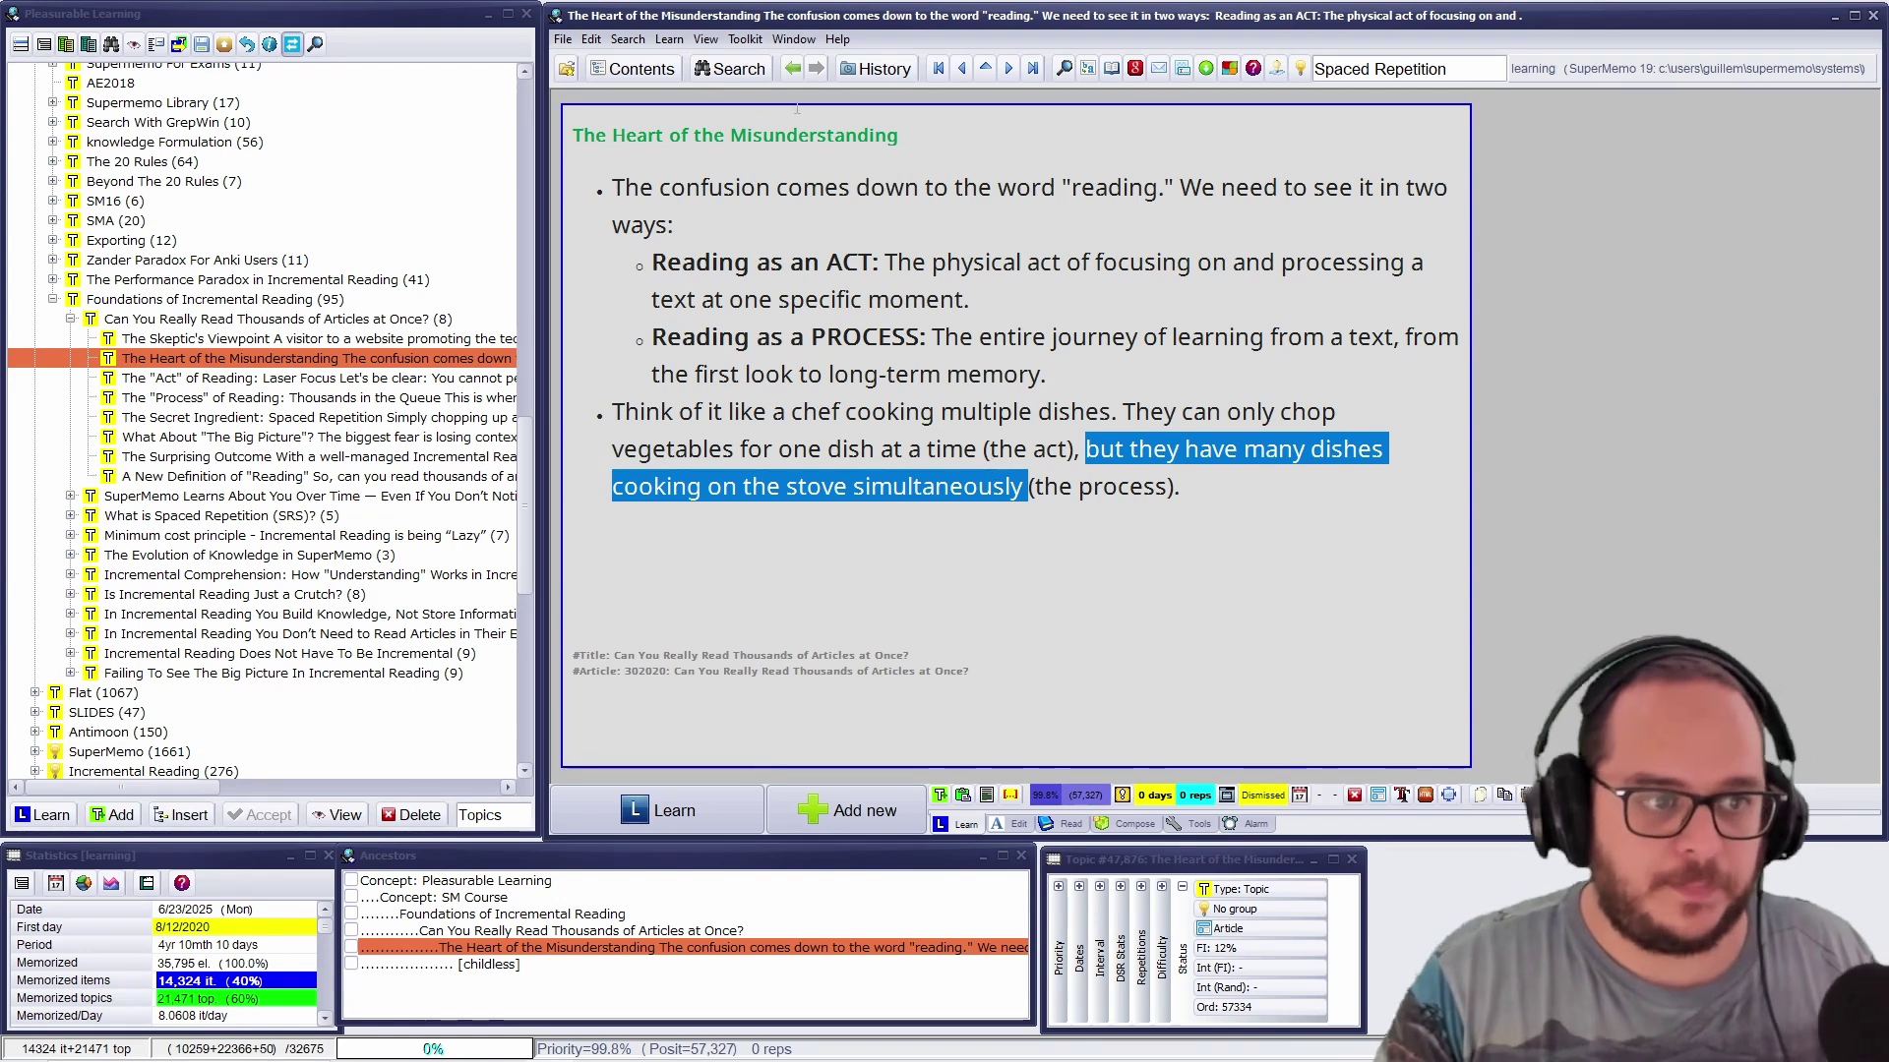
Open the topic "The 'Act' of Reading: Laser Focus" and read its bullets about focusing on a single piece of text.
left_click(370, 379)
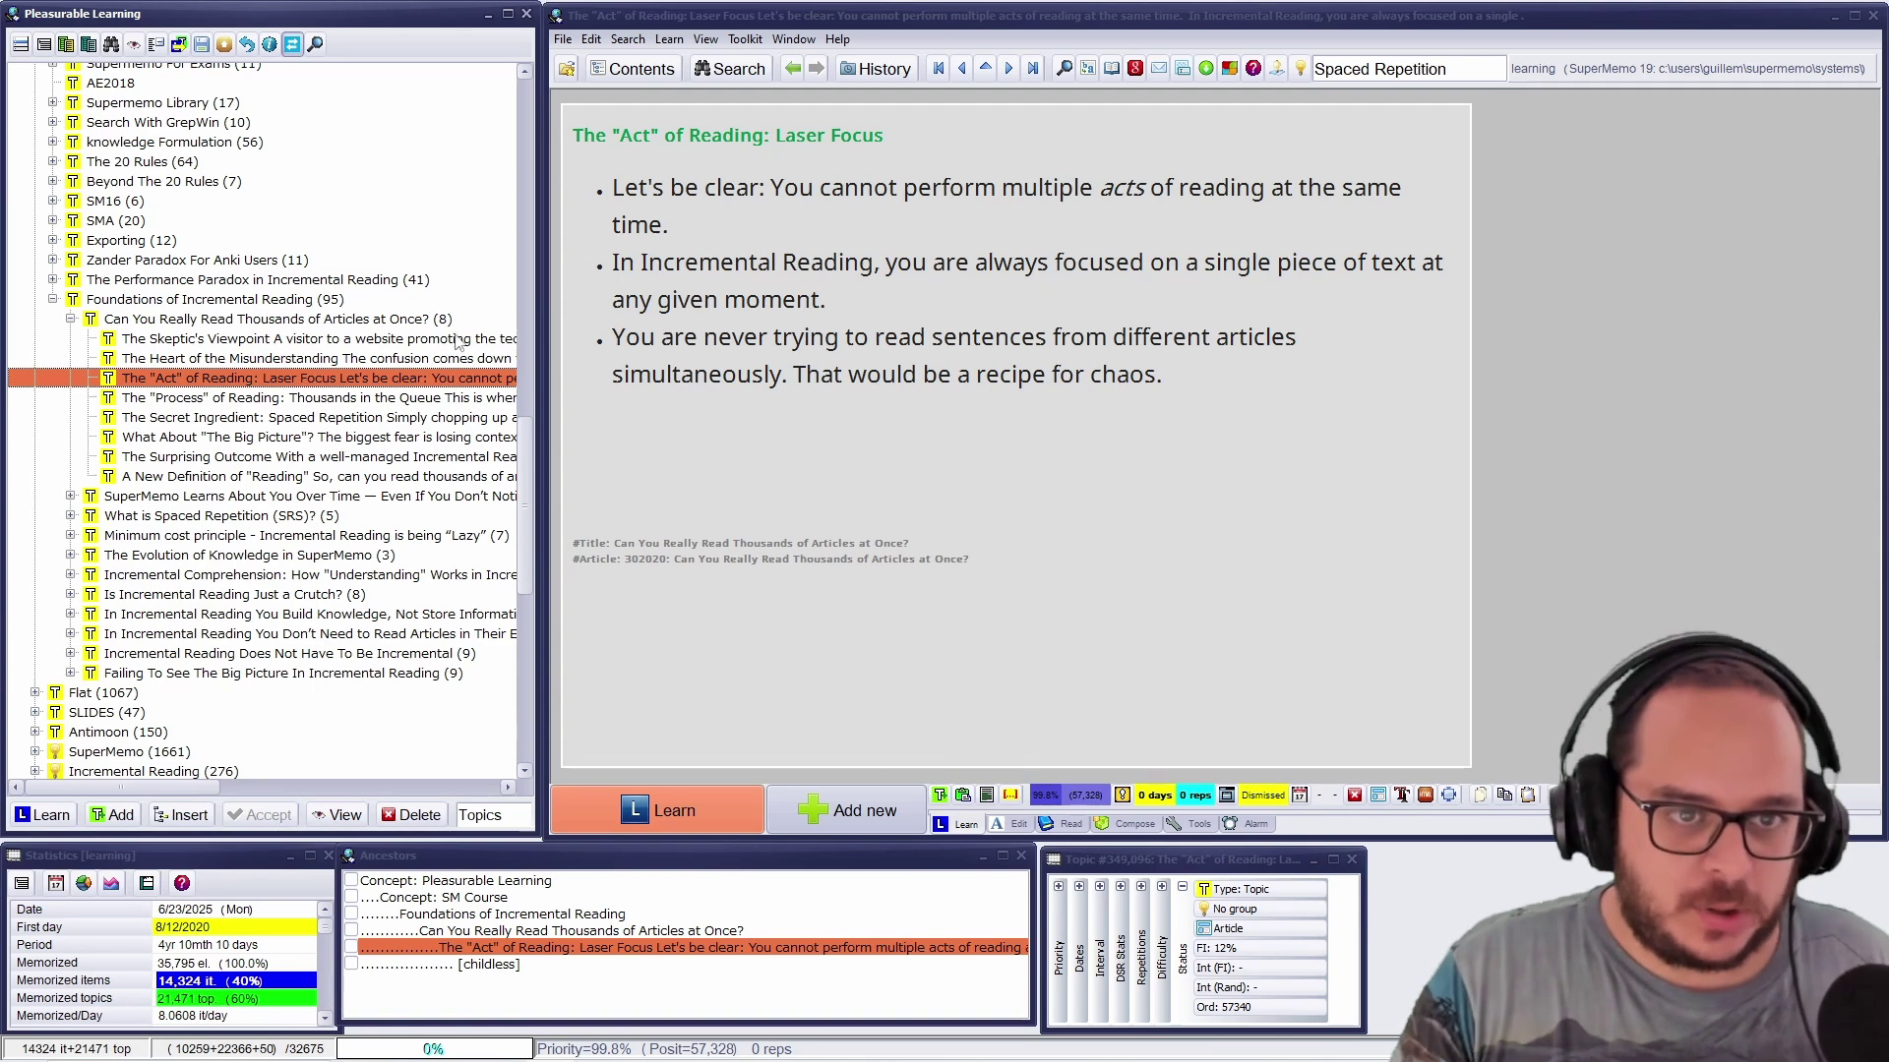
left_click_drag(604, 192, 1326, 212)
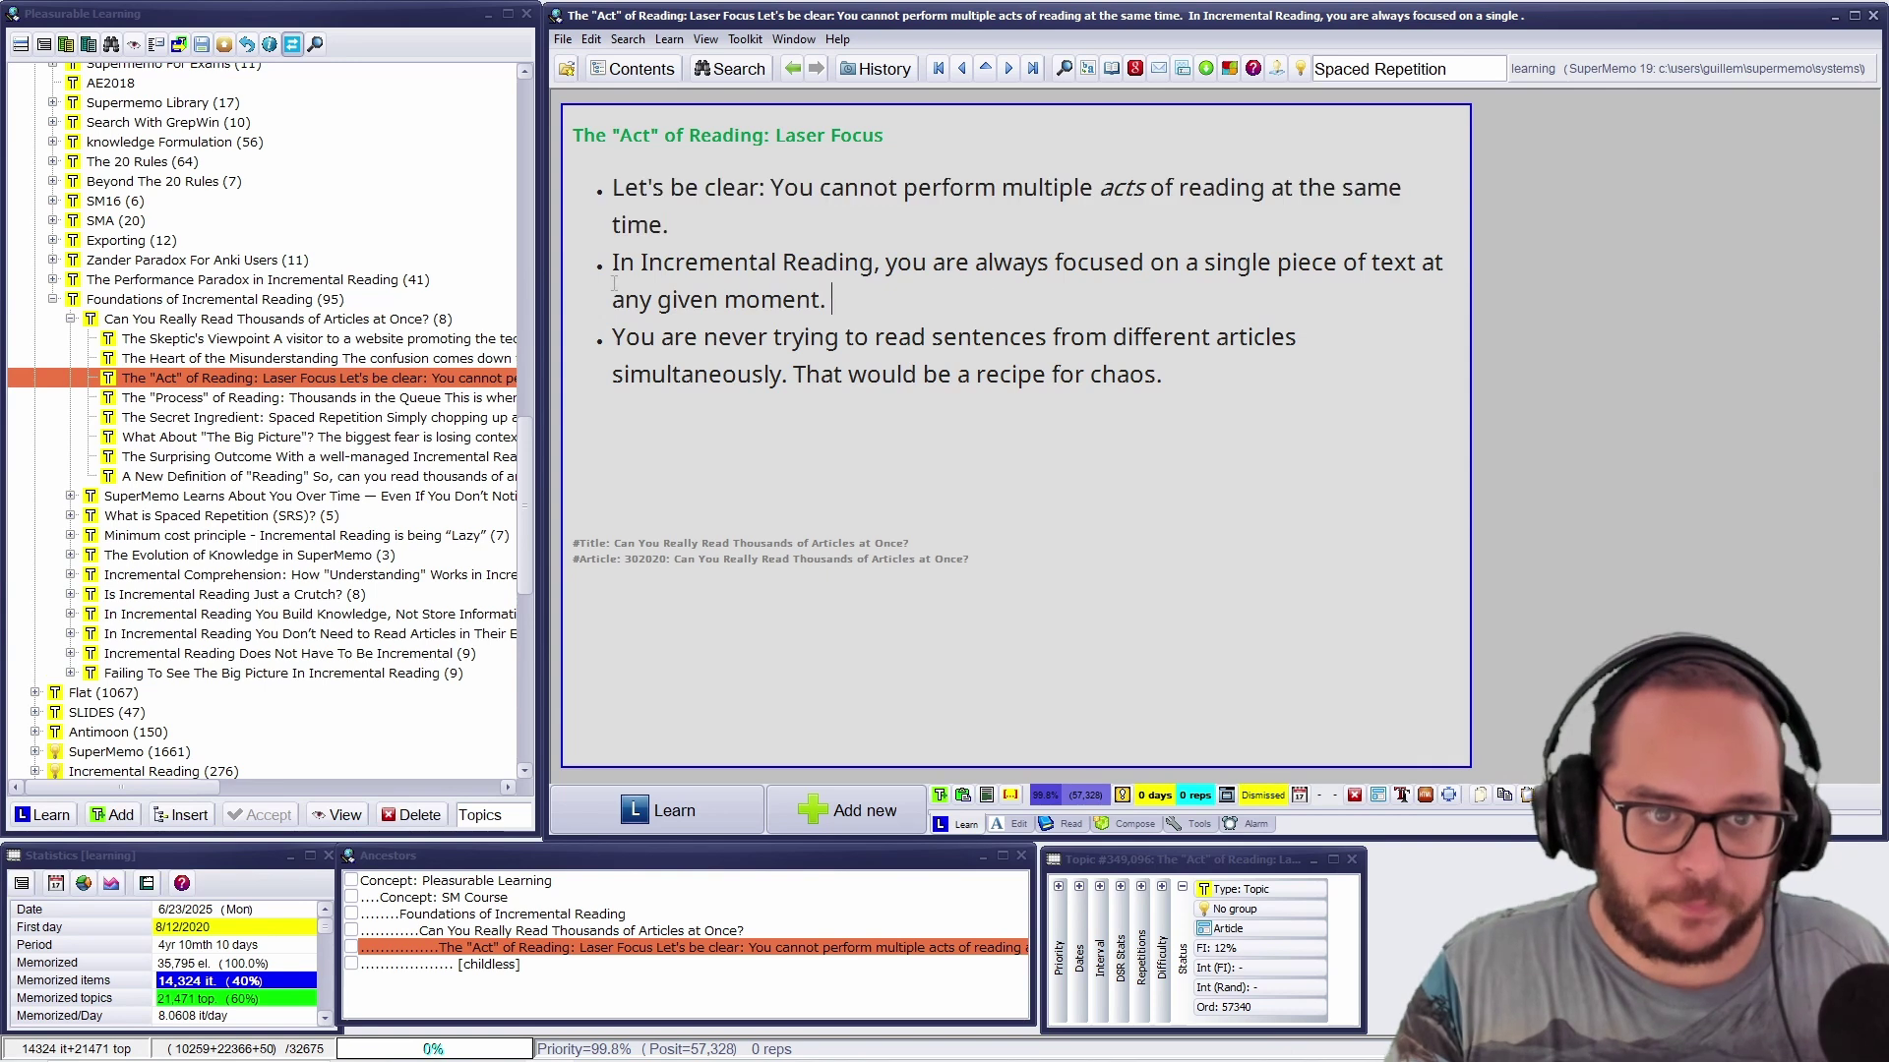
left_click_drag(611, 263, 1377, 285)
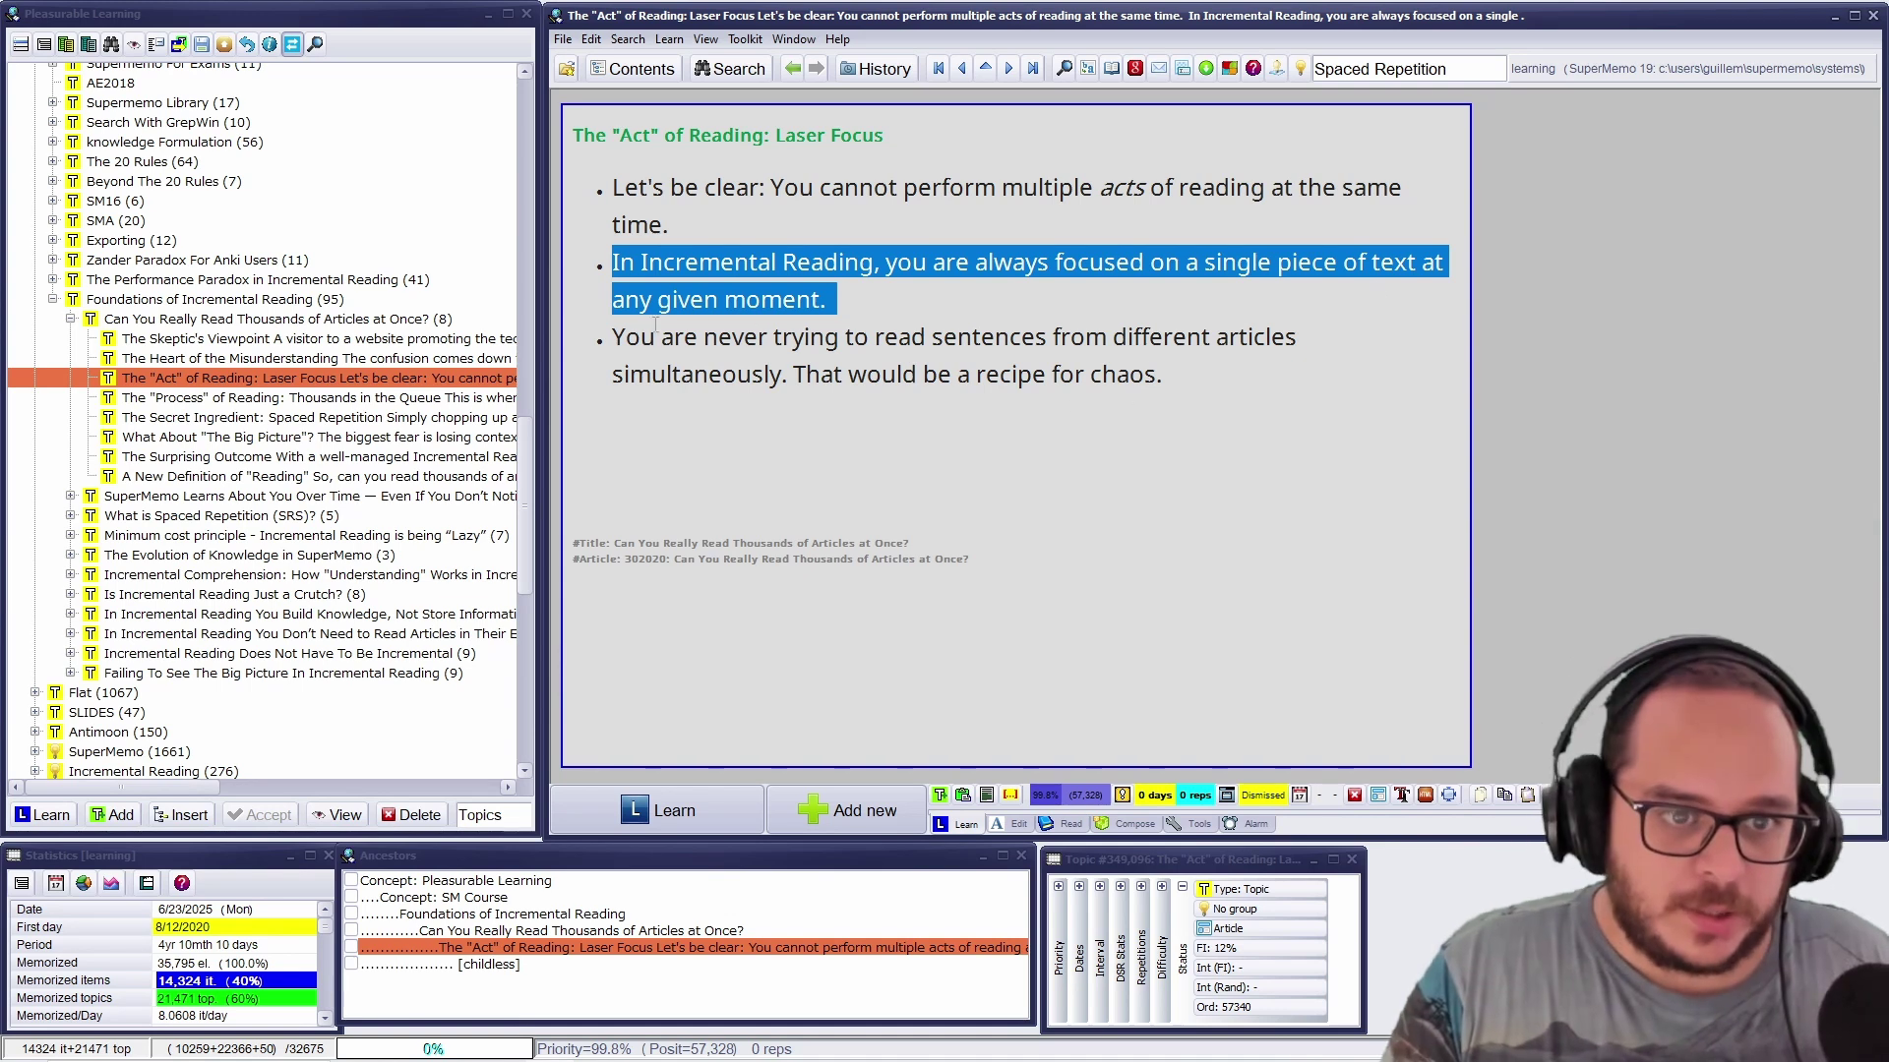
left_click(617, 339)
left_click_drag(877, 356, 913, 410)
Open "The 'Process' of Reading: Thousands in the Queue" and read each bullet, highlighting the passages on keeping many articles in progress.
left_click(257, 400)
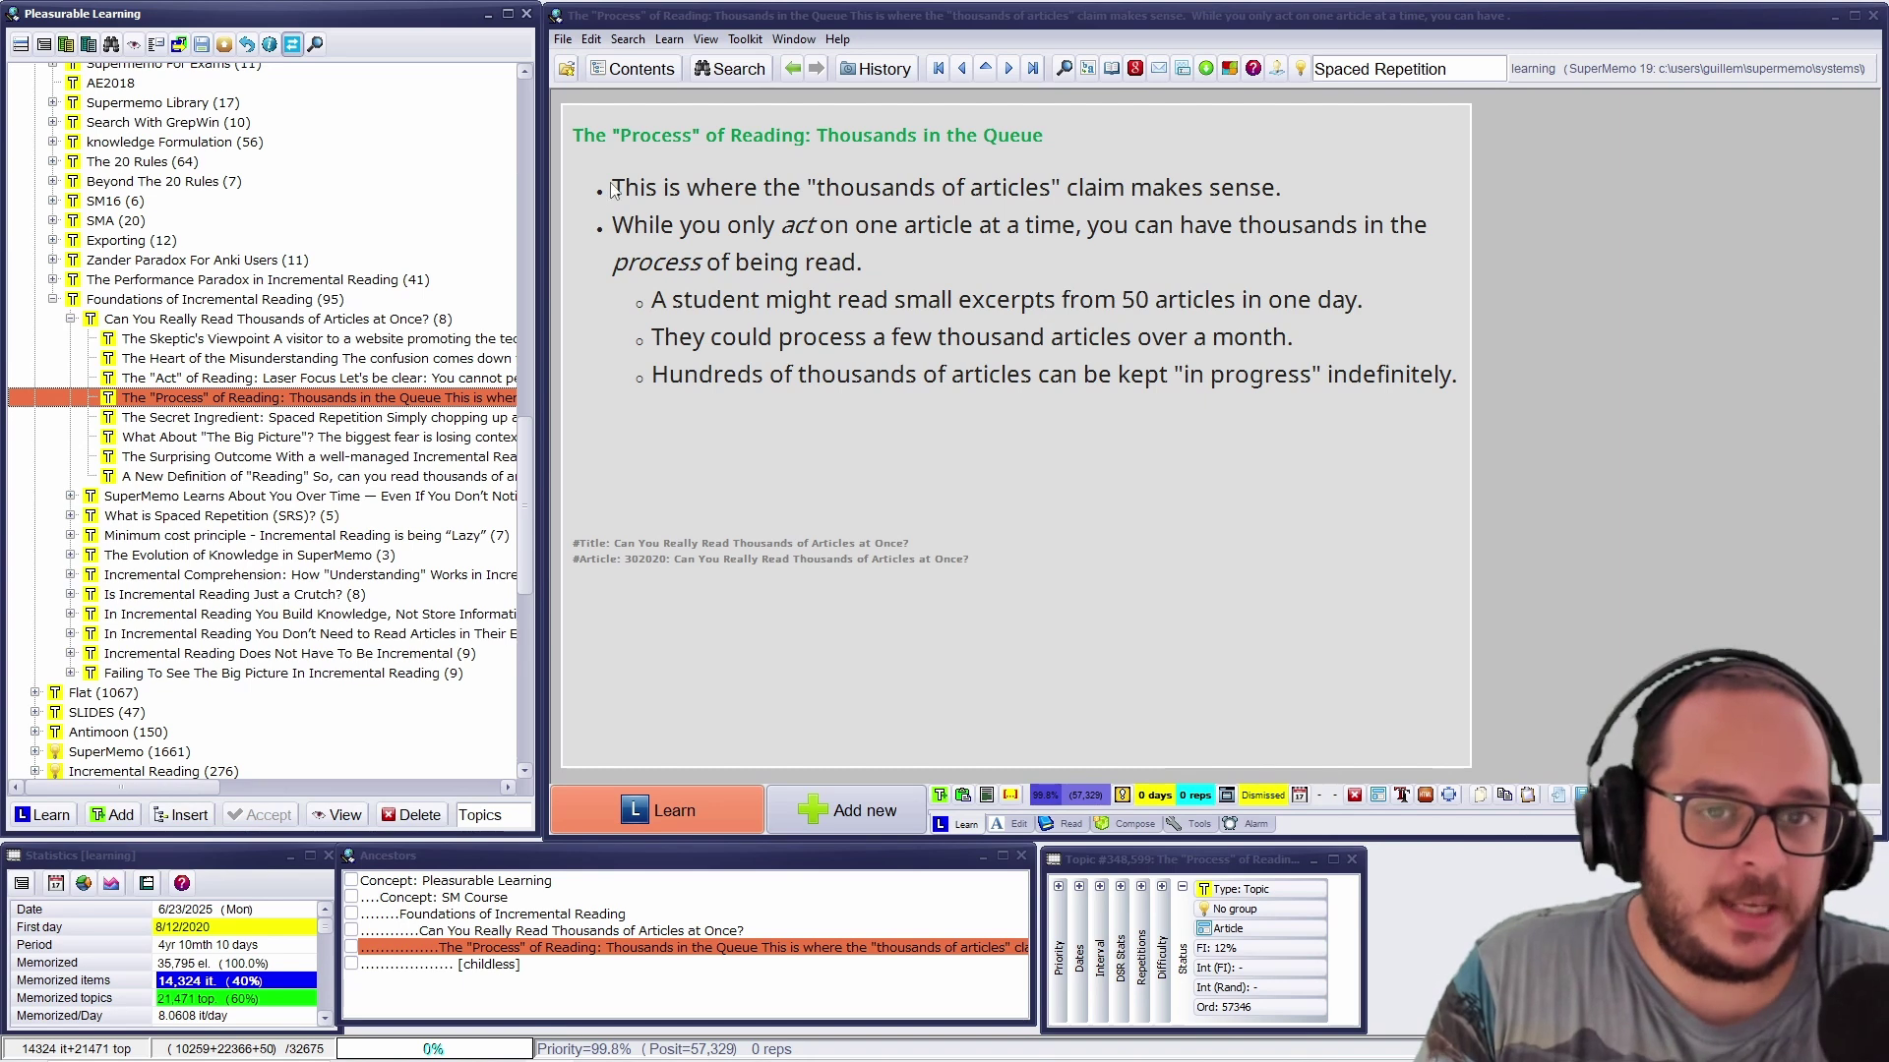
left_click_drag(608, 189, 1326, 173)
left_click_drag(610, 226, 1350, 252)
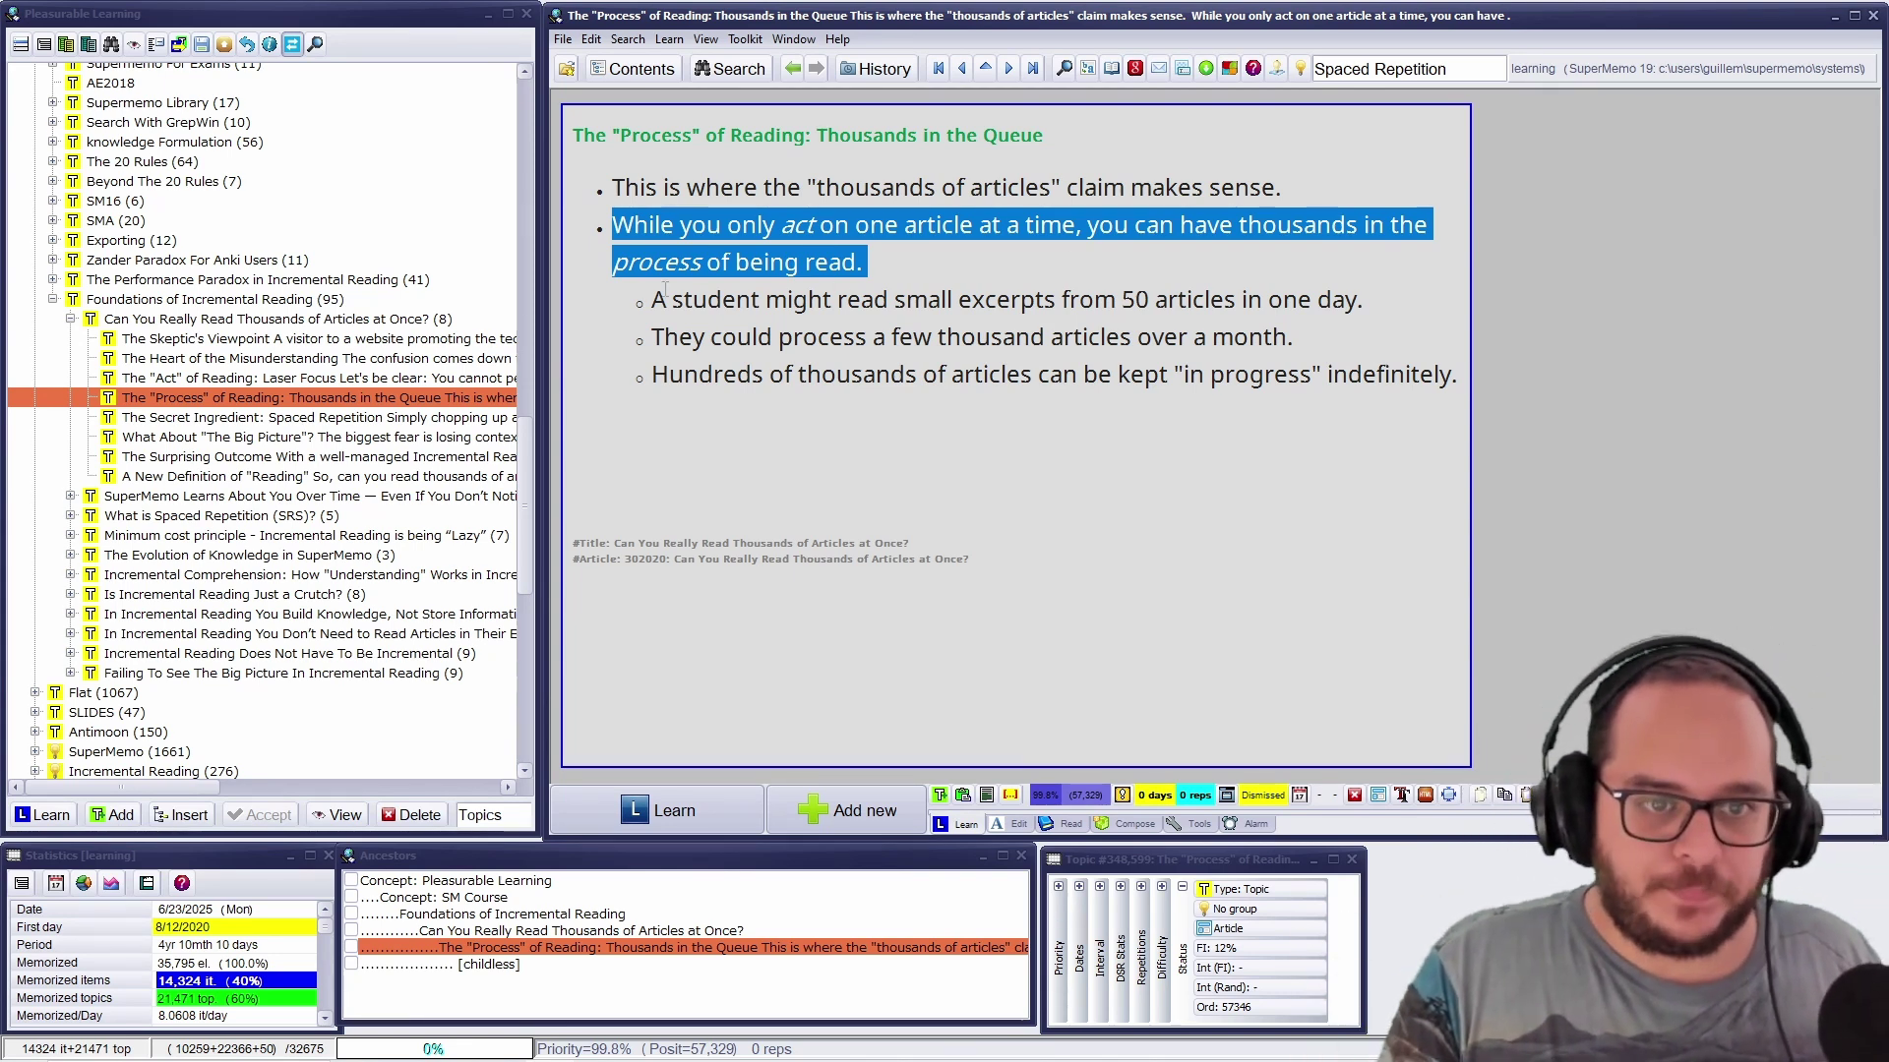
left_click_drag(652, 299, 1389, 303)
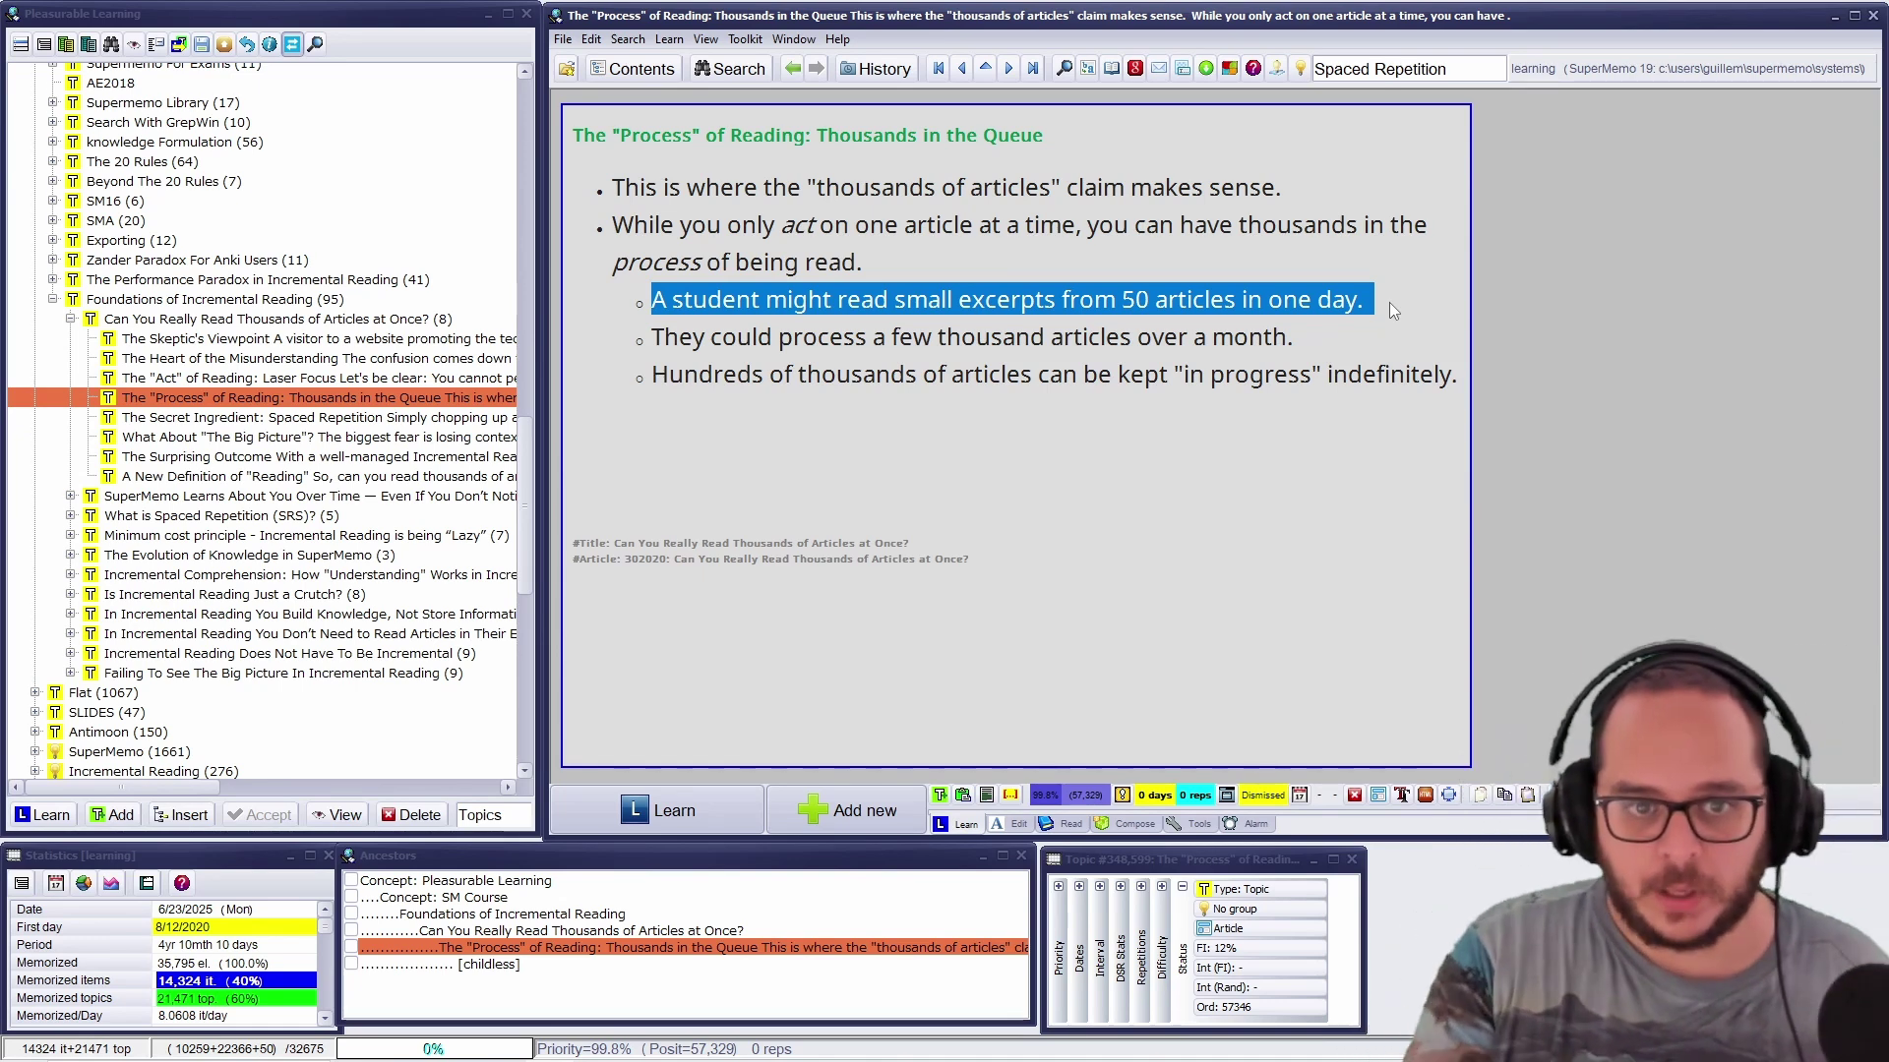
left_click_drag(653, 338, 1277, 334)
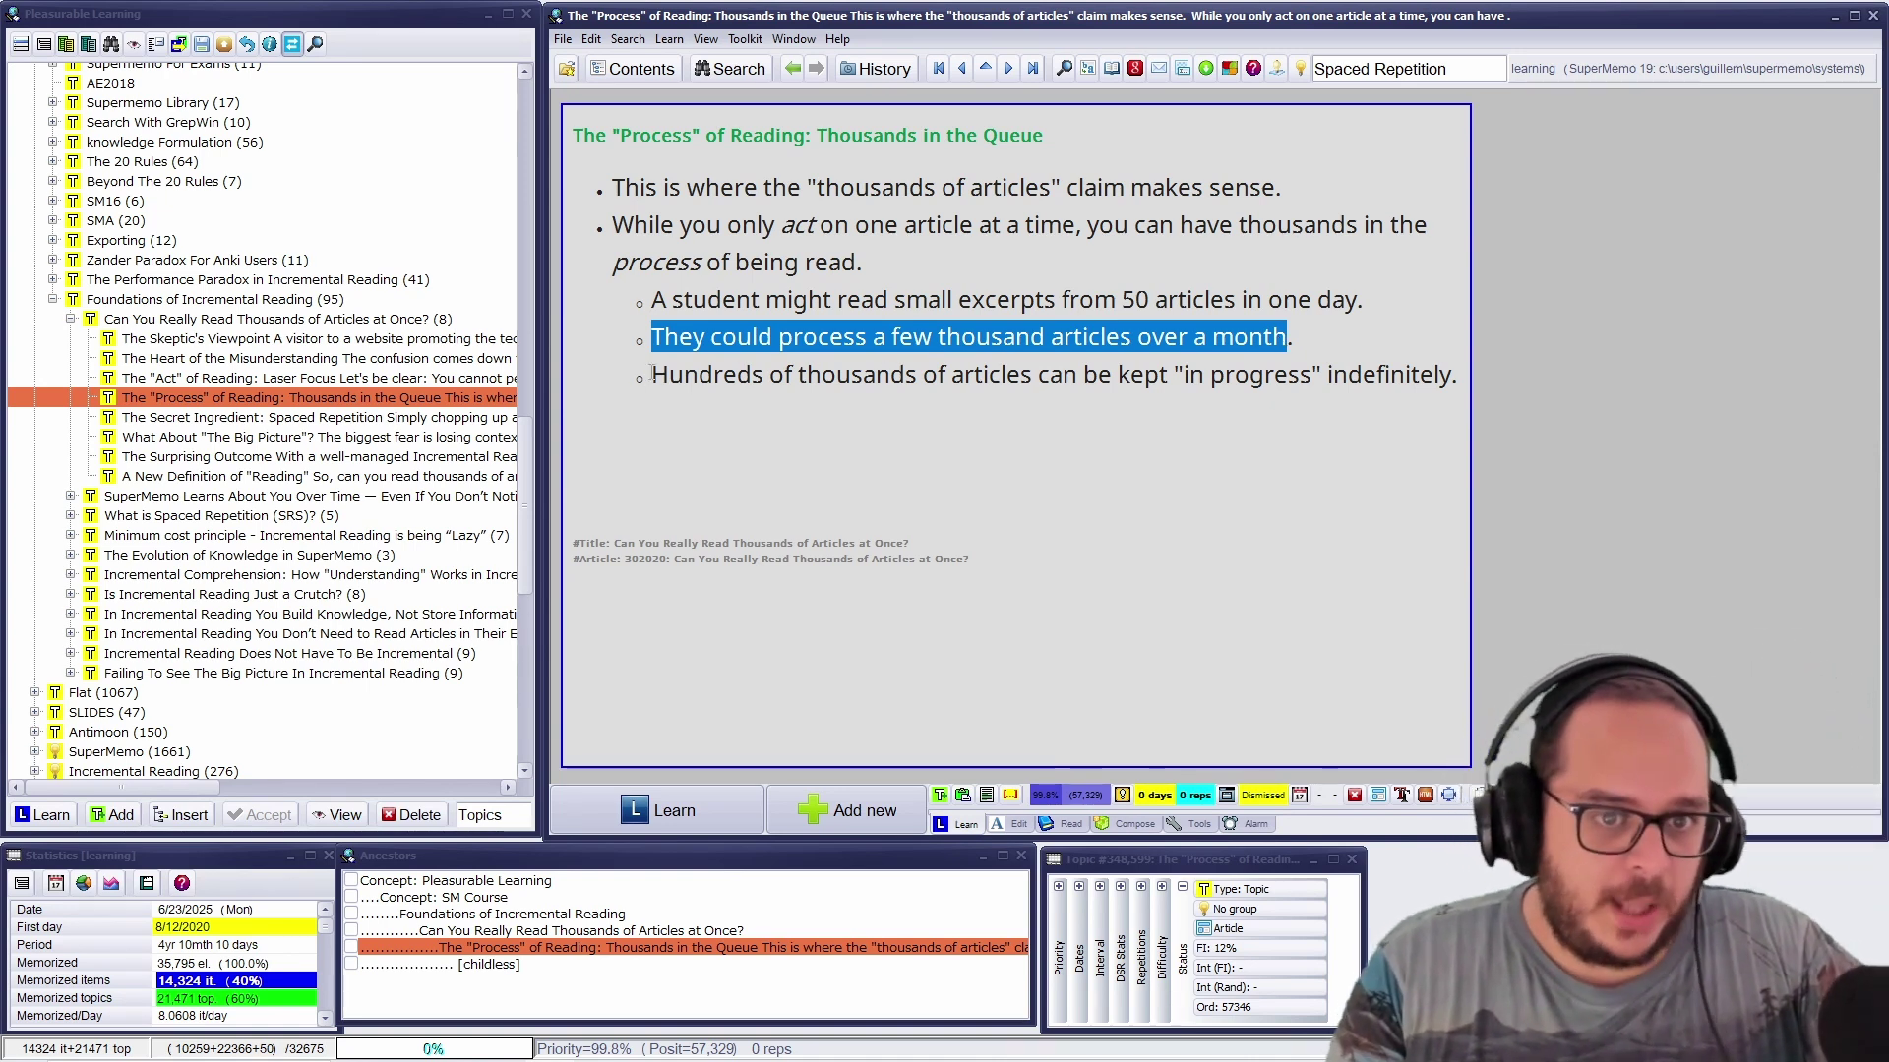
left_click_drag(651, 374, 1285, 381)
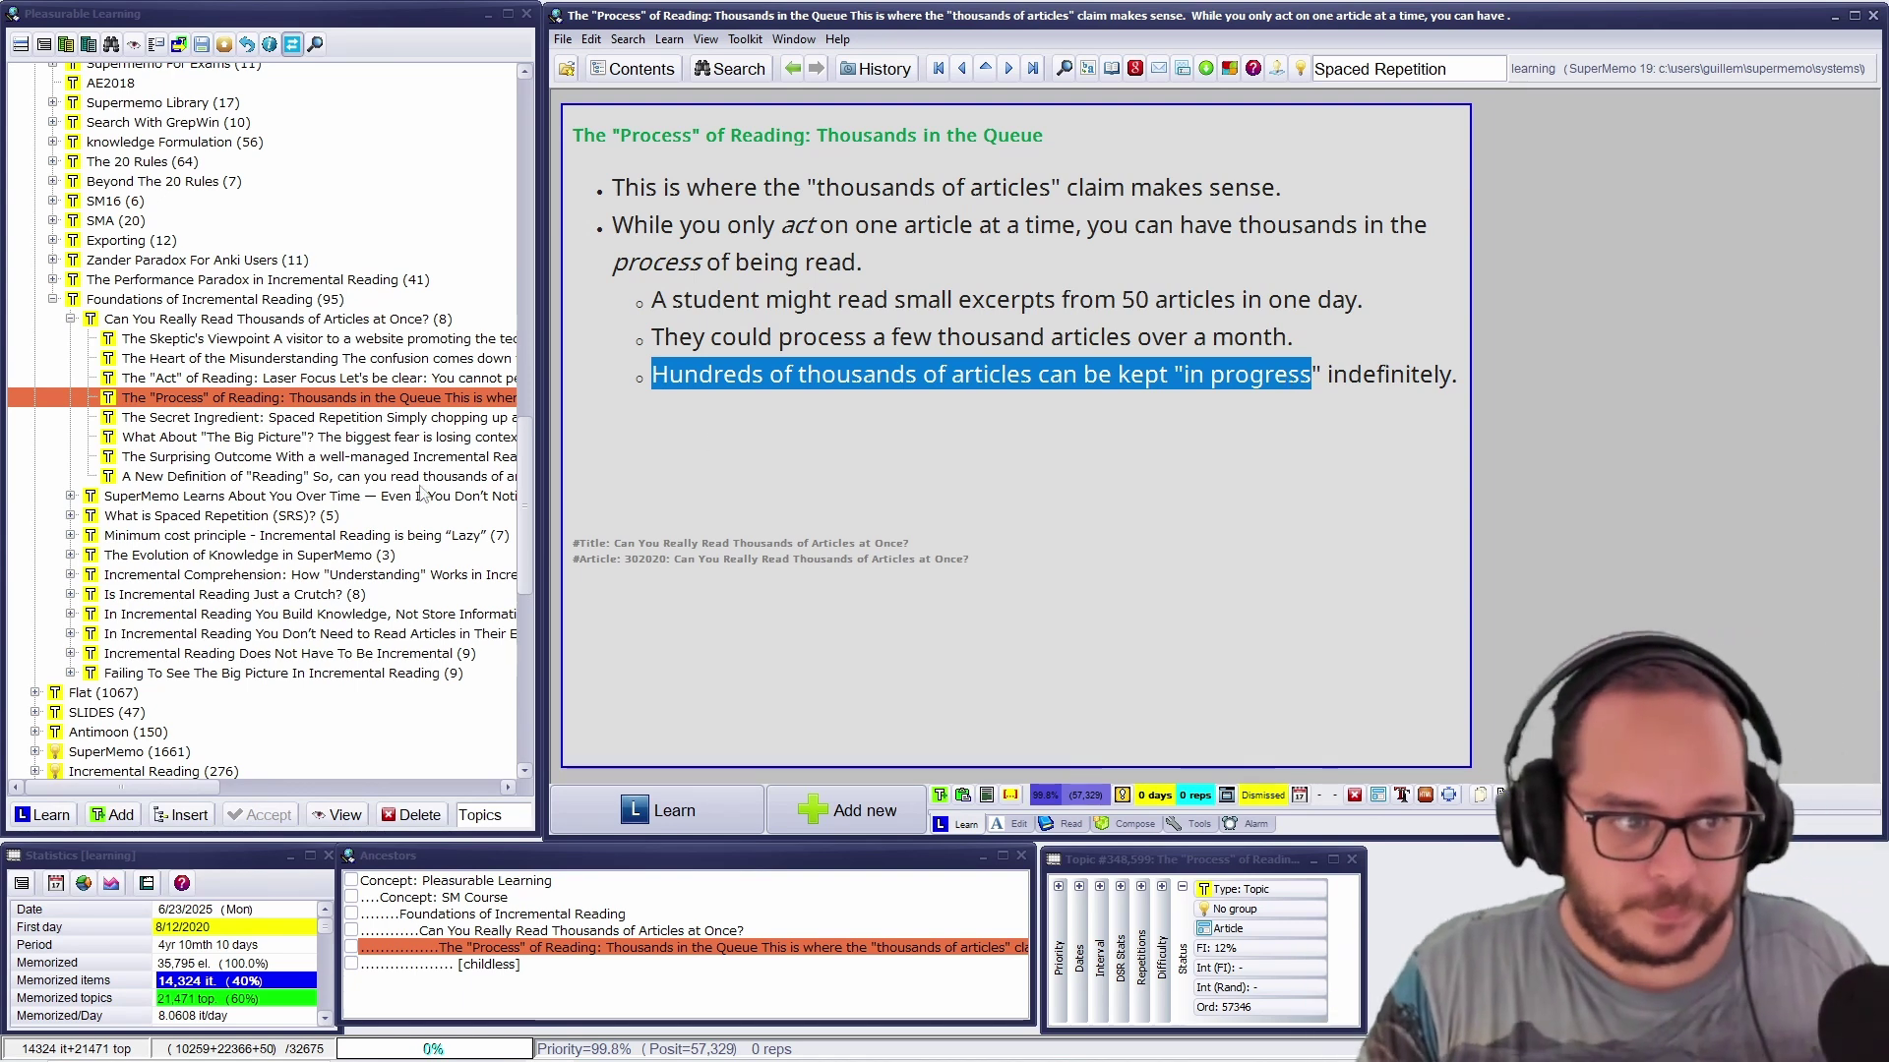
Open "The Secret Ingredient: Spaced Repetition" and read it, highlighting the passages on chopping up articles, the underlying engine and the scheduling algorithm.
left_click(241, 399)
left_click(239, 419)
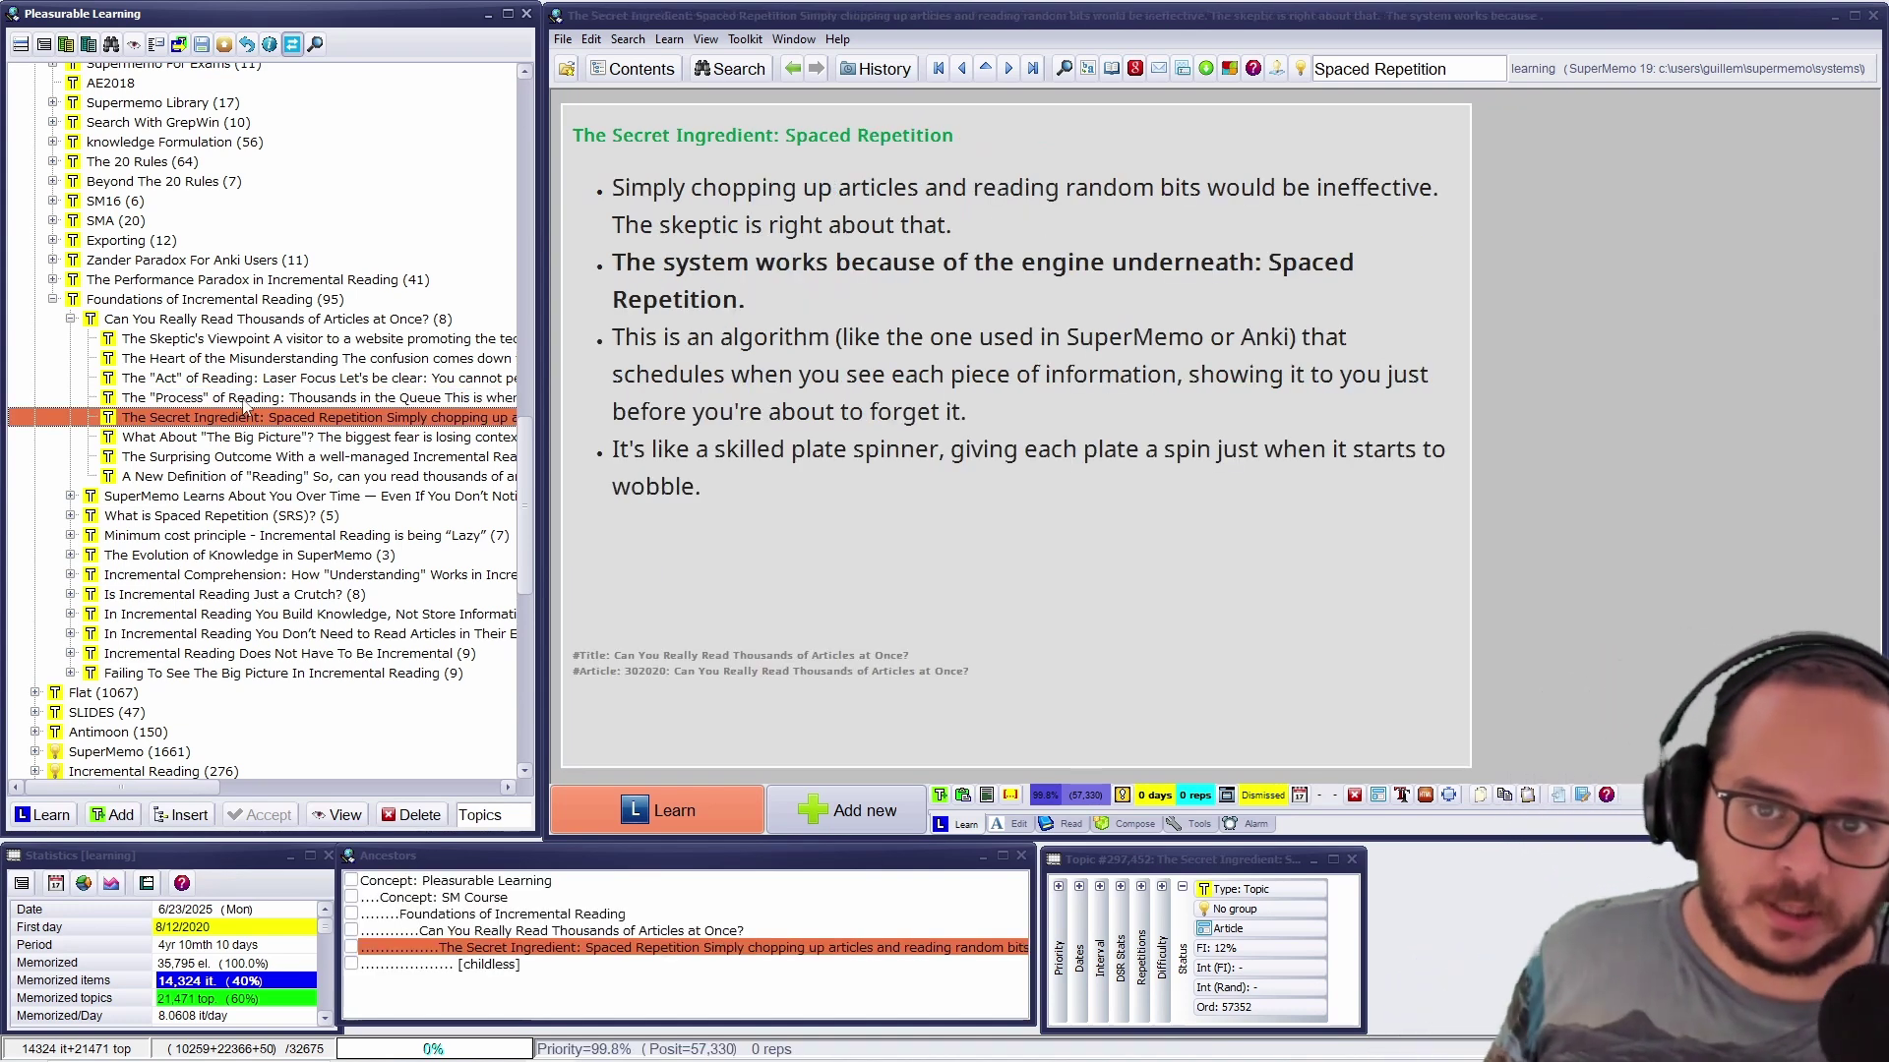
left_click_drag(693, 187, 1207, 187)
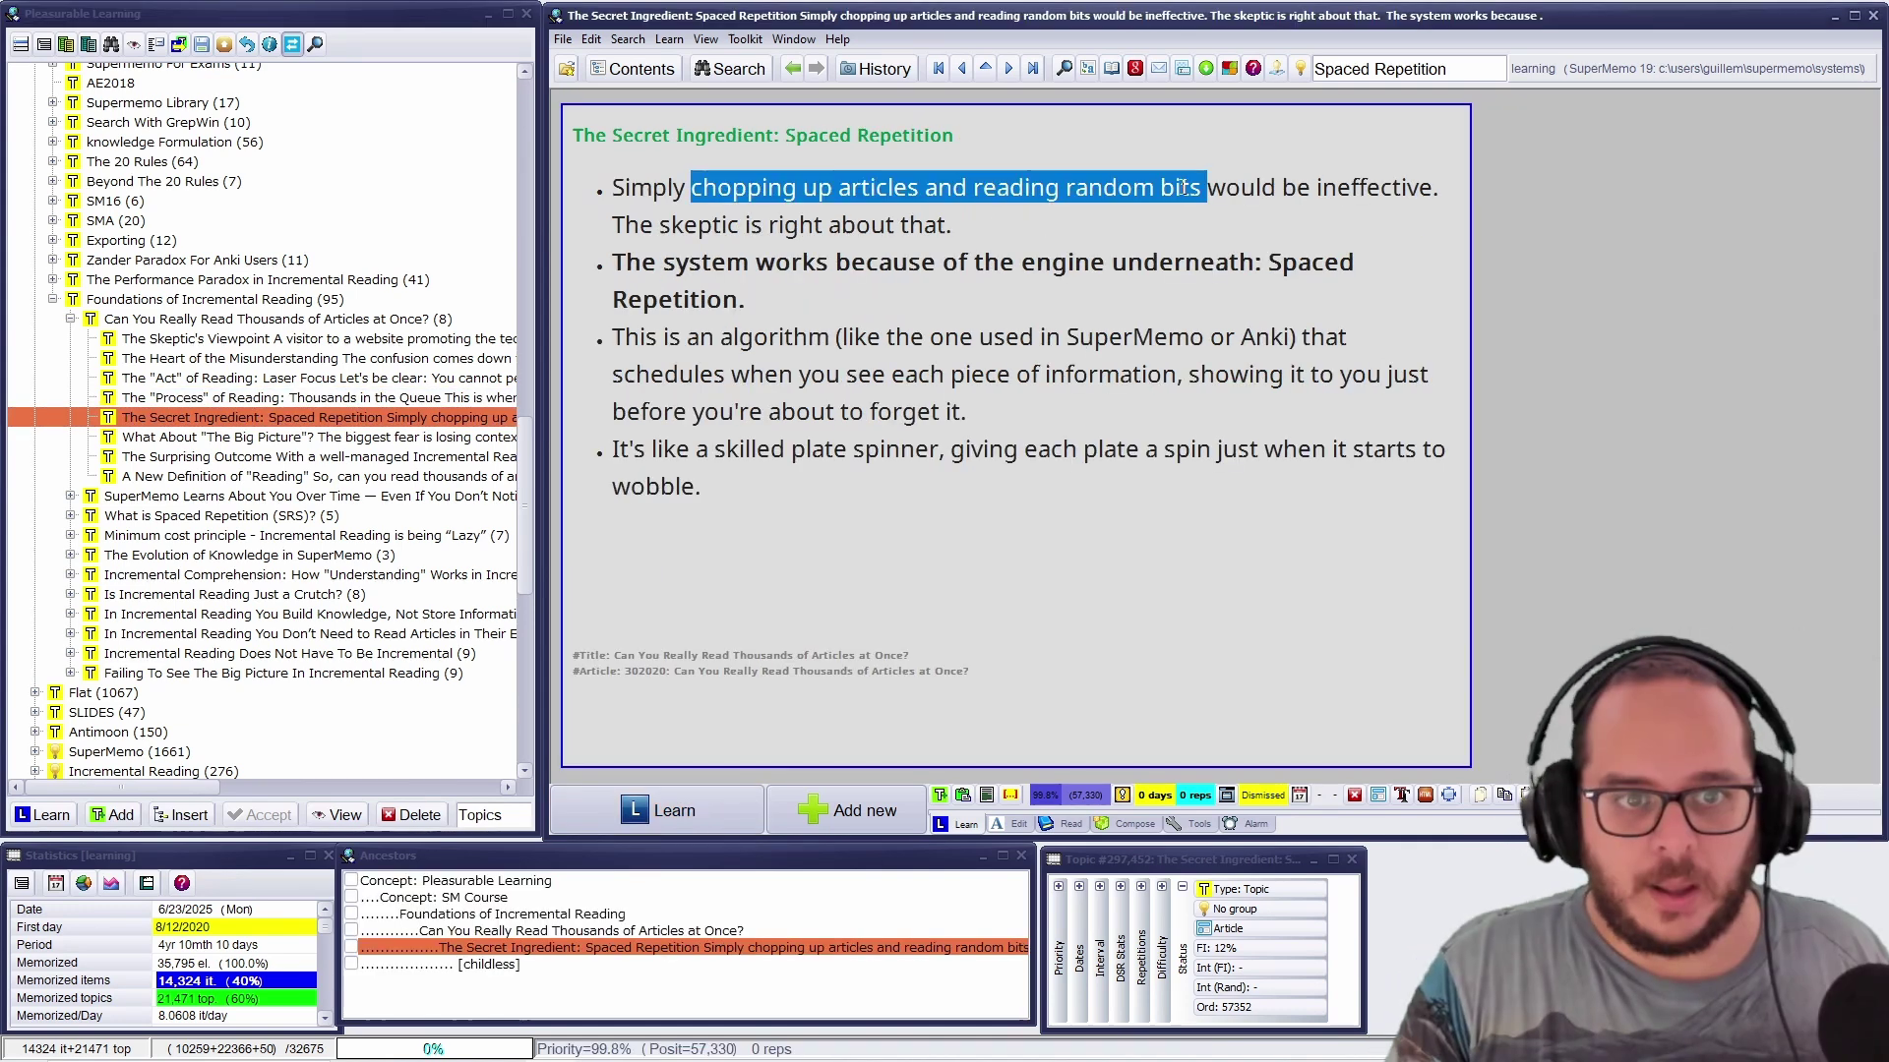
left_click(787, 192)
left_click_drag(698, 187, 927, 187)
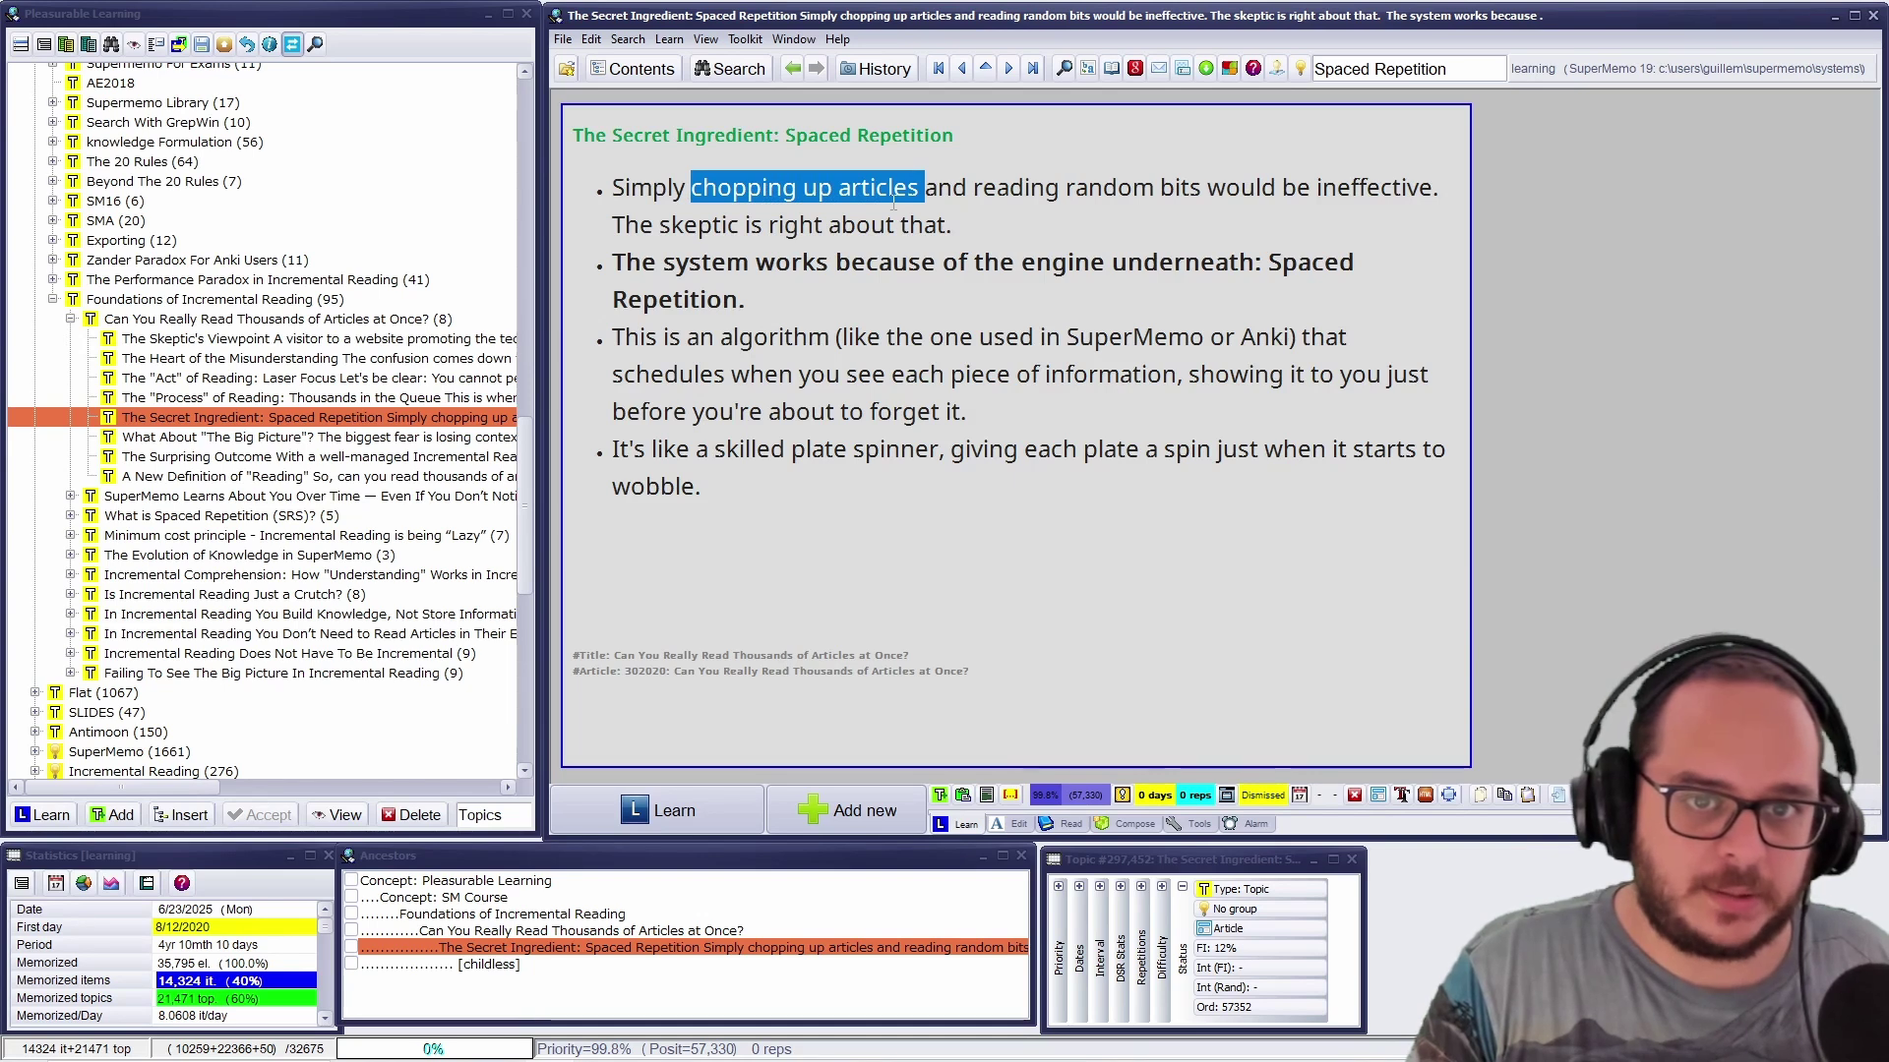
left_click_drag(693, 187, 968, 234)
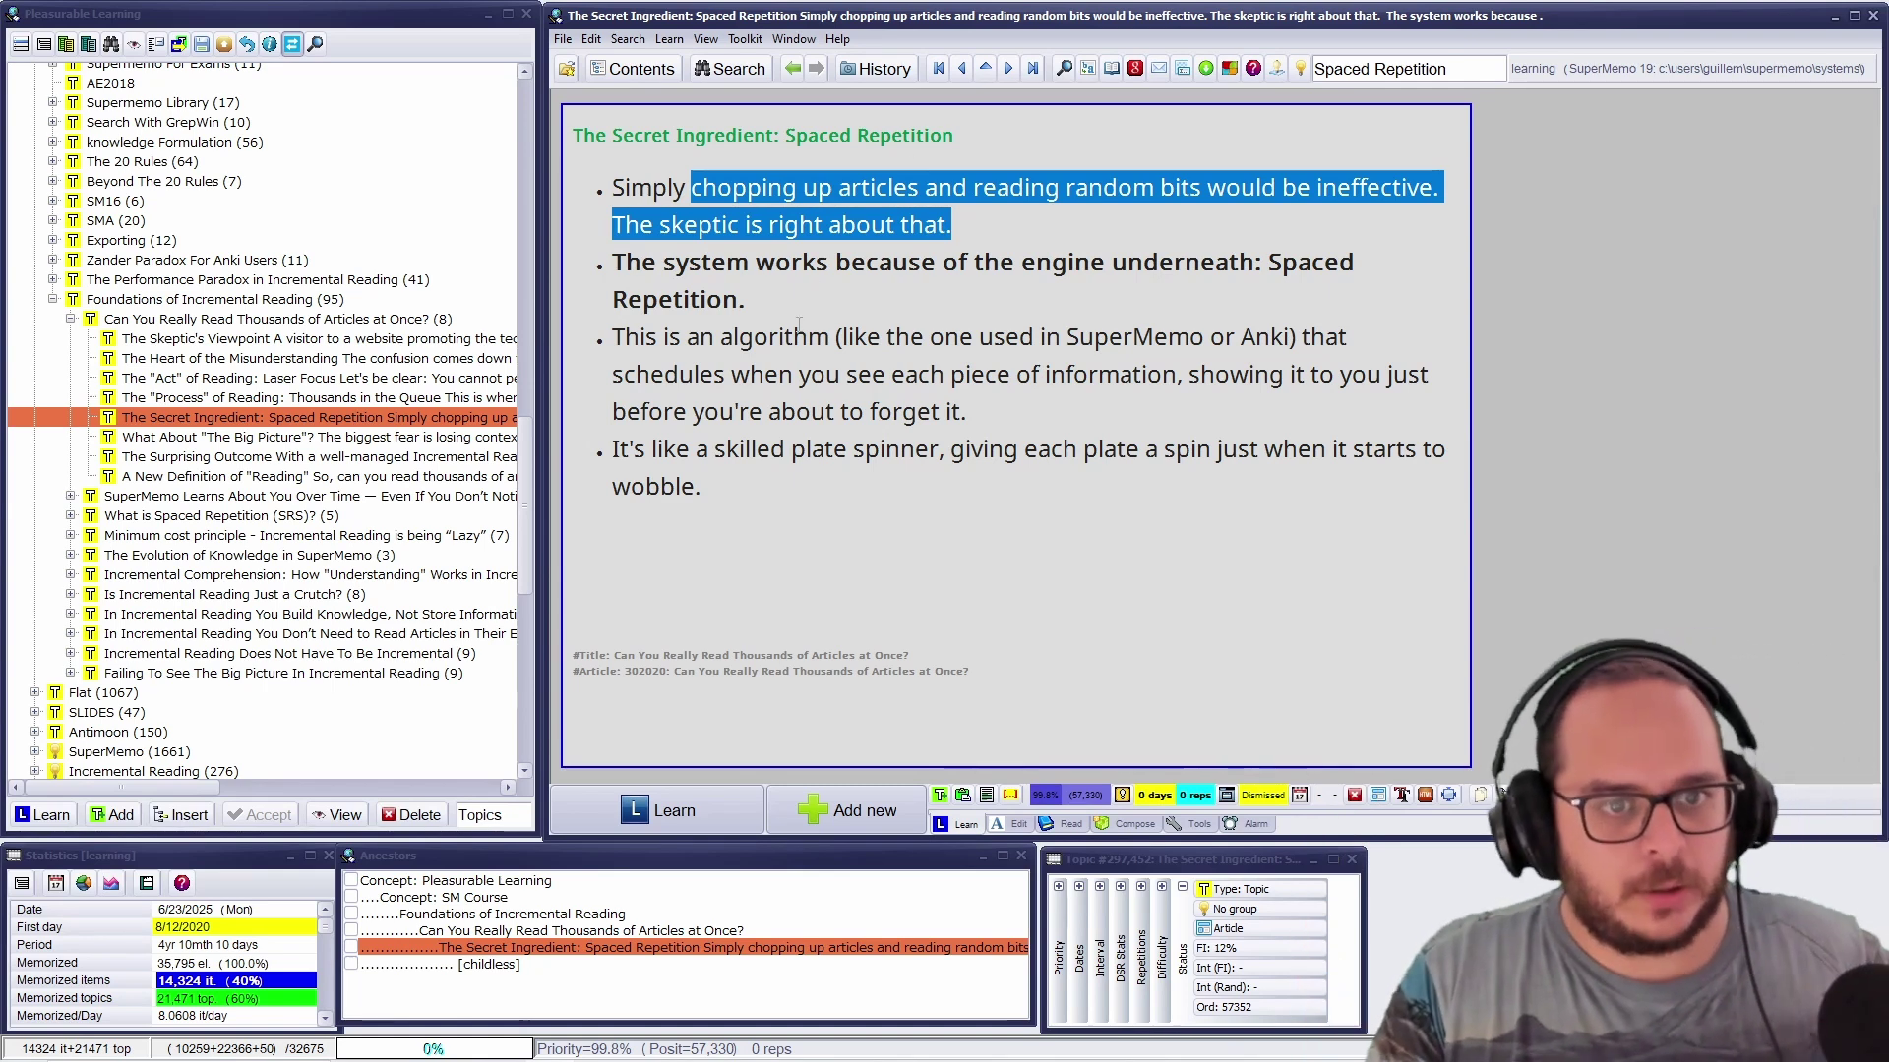
left_click_drag(754, 300, 577, 211)
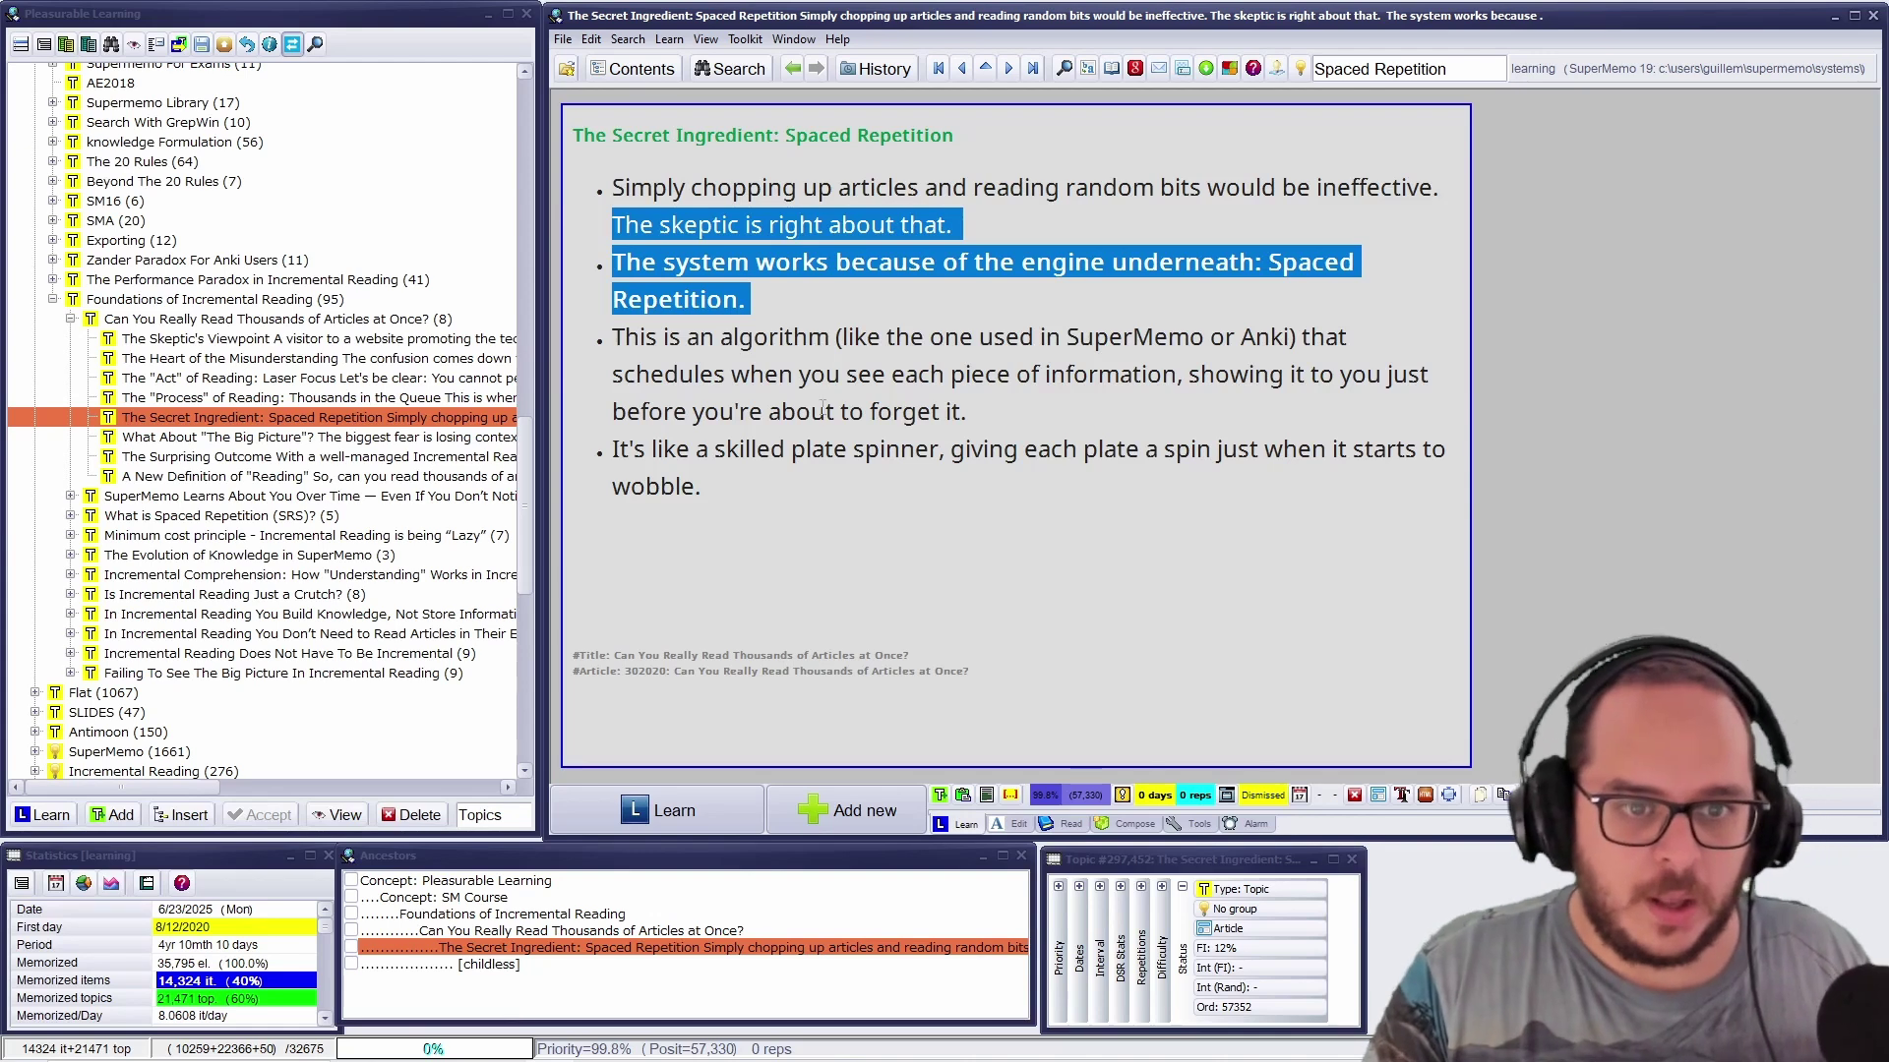
left_click_drag(633, 336, 1303, 333)
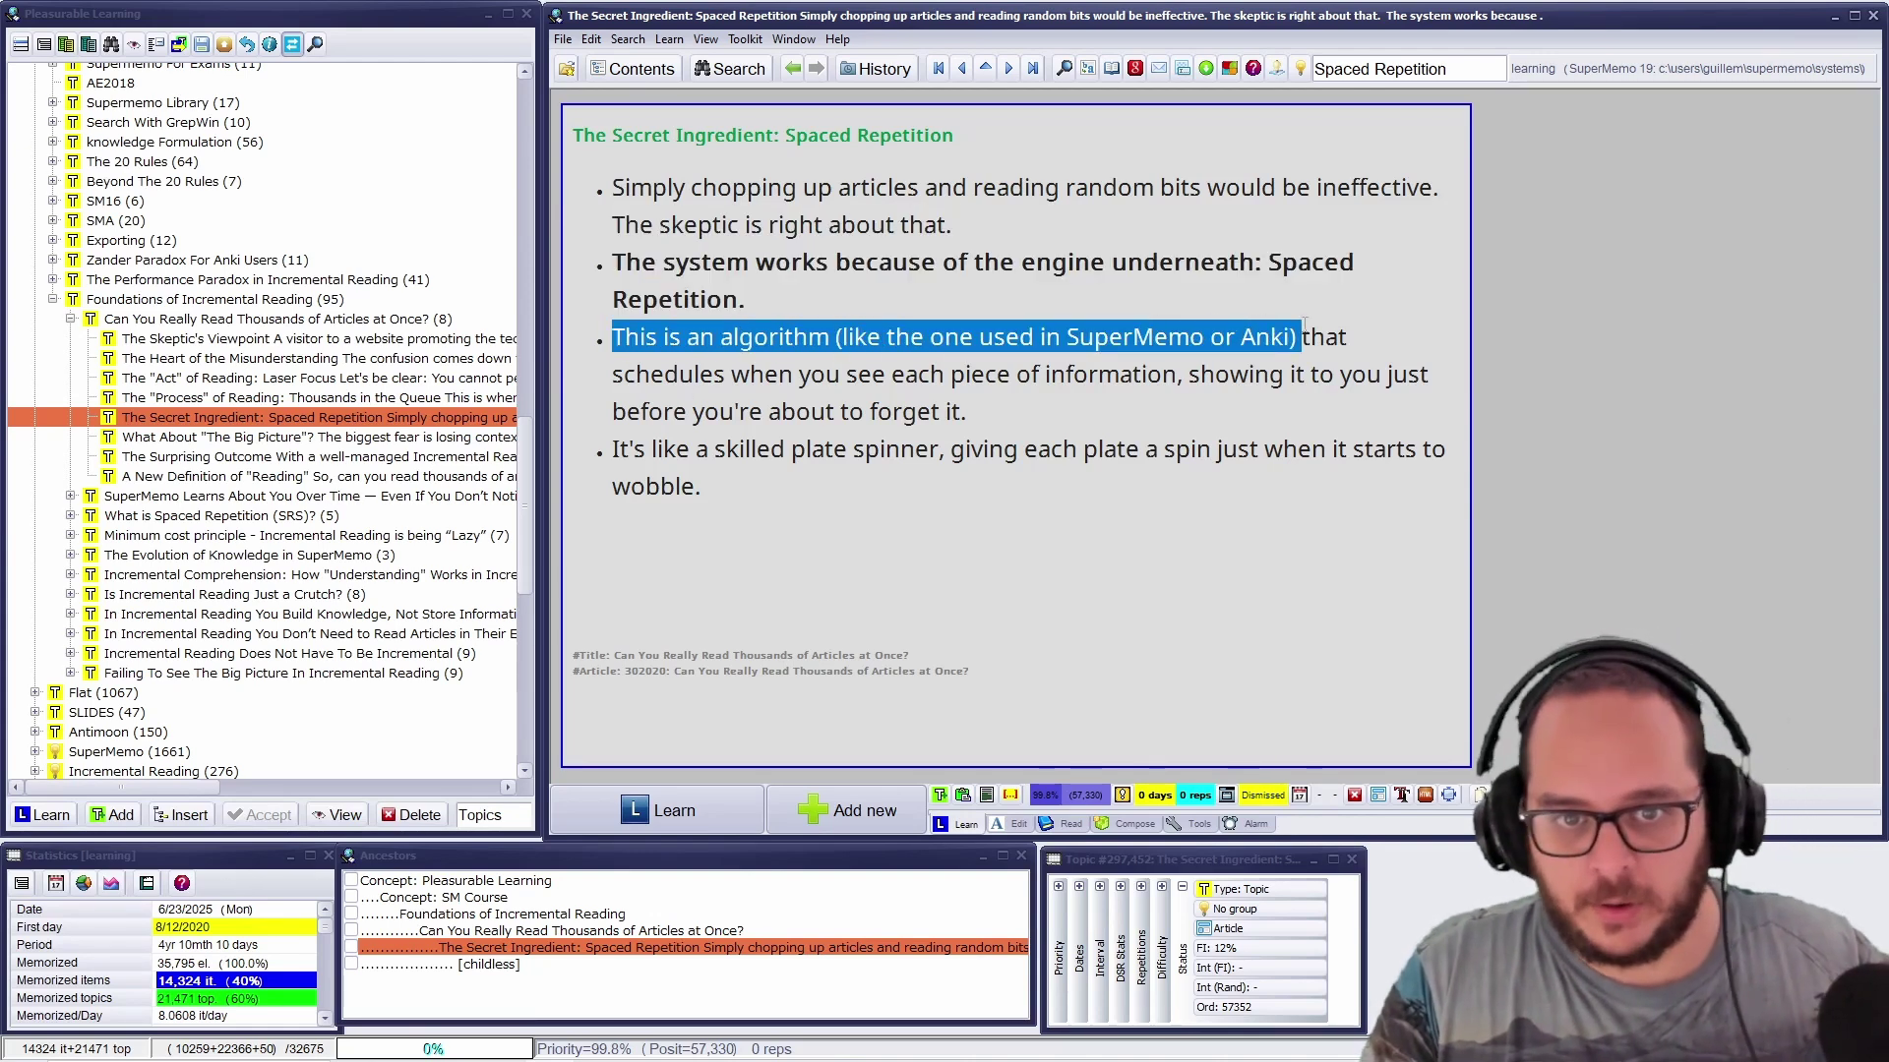
left_click_drag(1300, 334, 1274, 335)
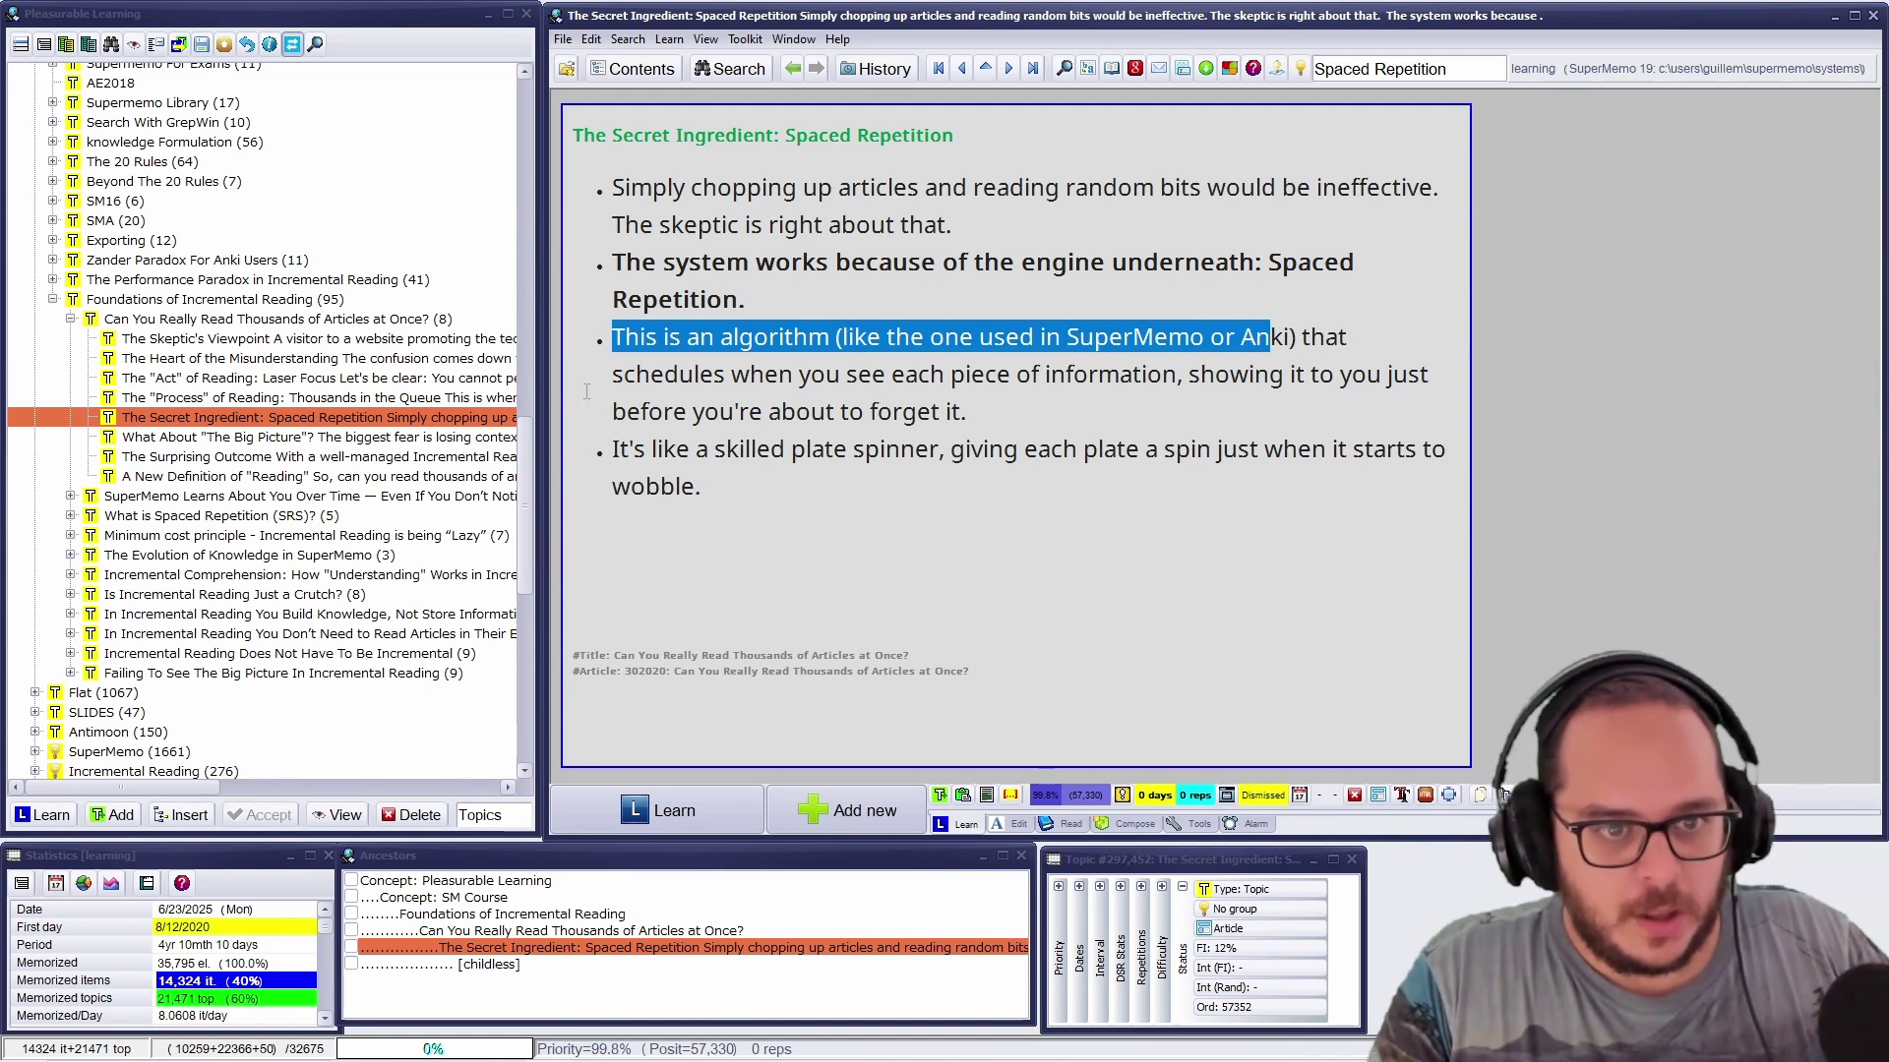
left_click_drag(611, 374, 977, 414)
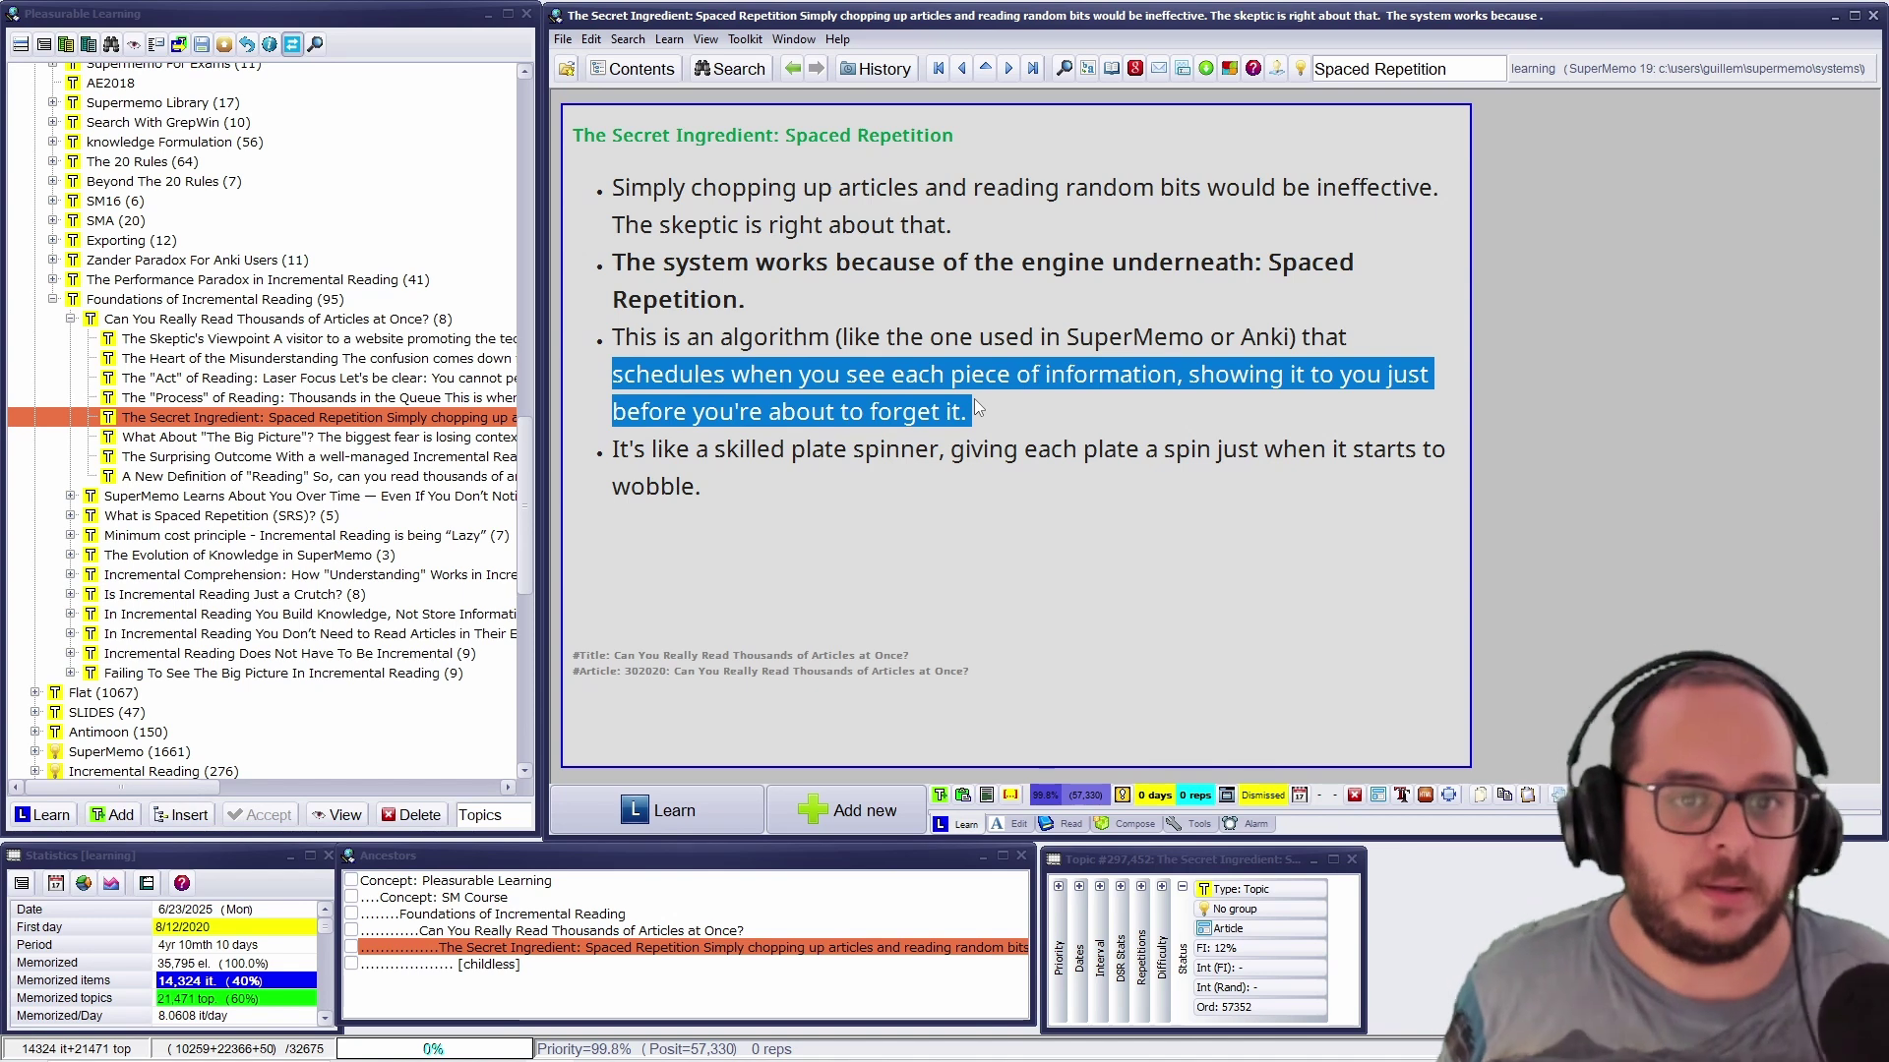
Advance to the topic "A New Definition of 'Reading'", highlight its description of managing threads of knowledge, and clear the selection.
key("Return")
key("Return")
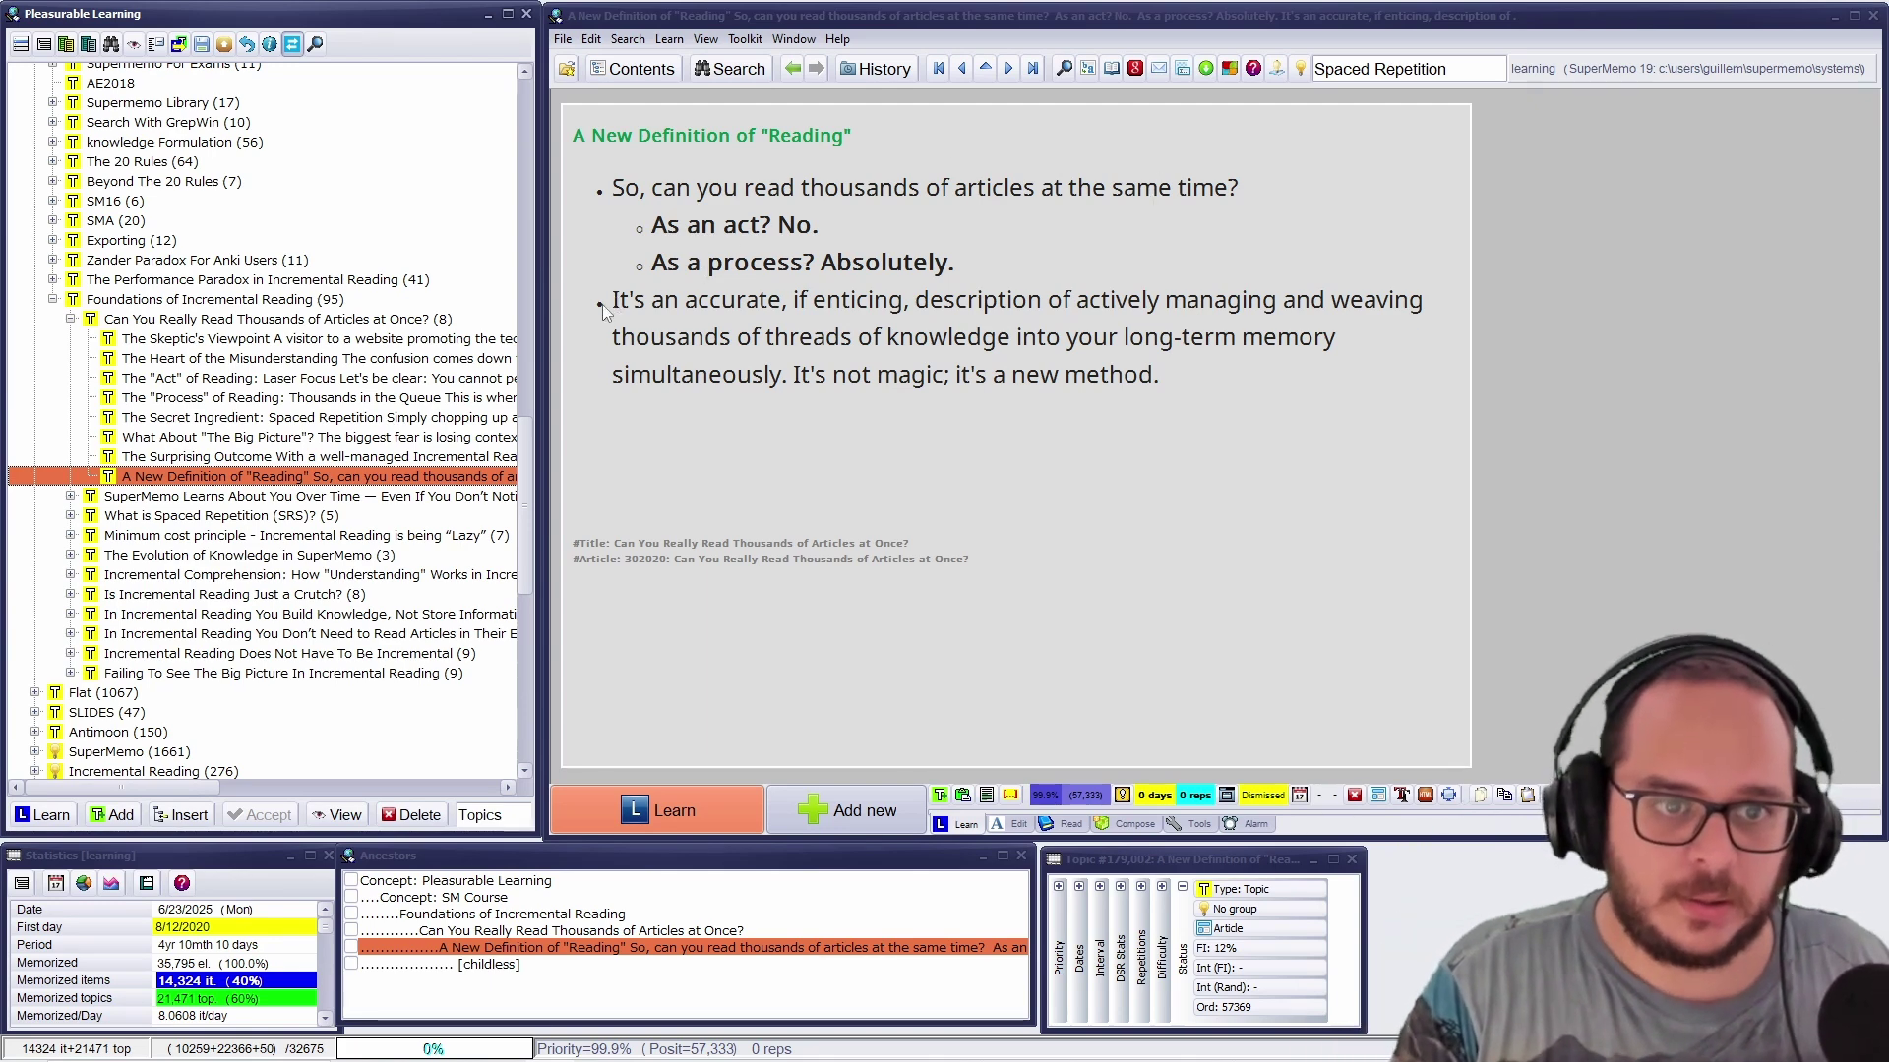
left_click_drag(611, 301, 782, 376)
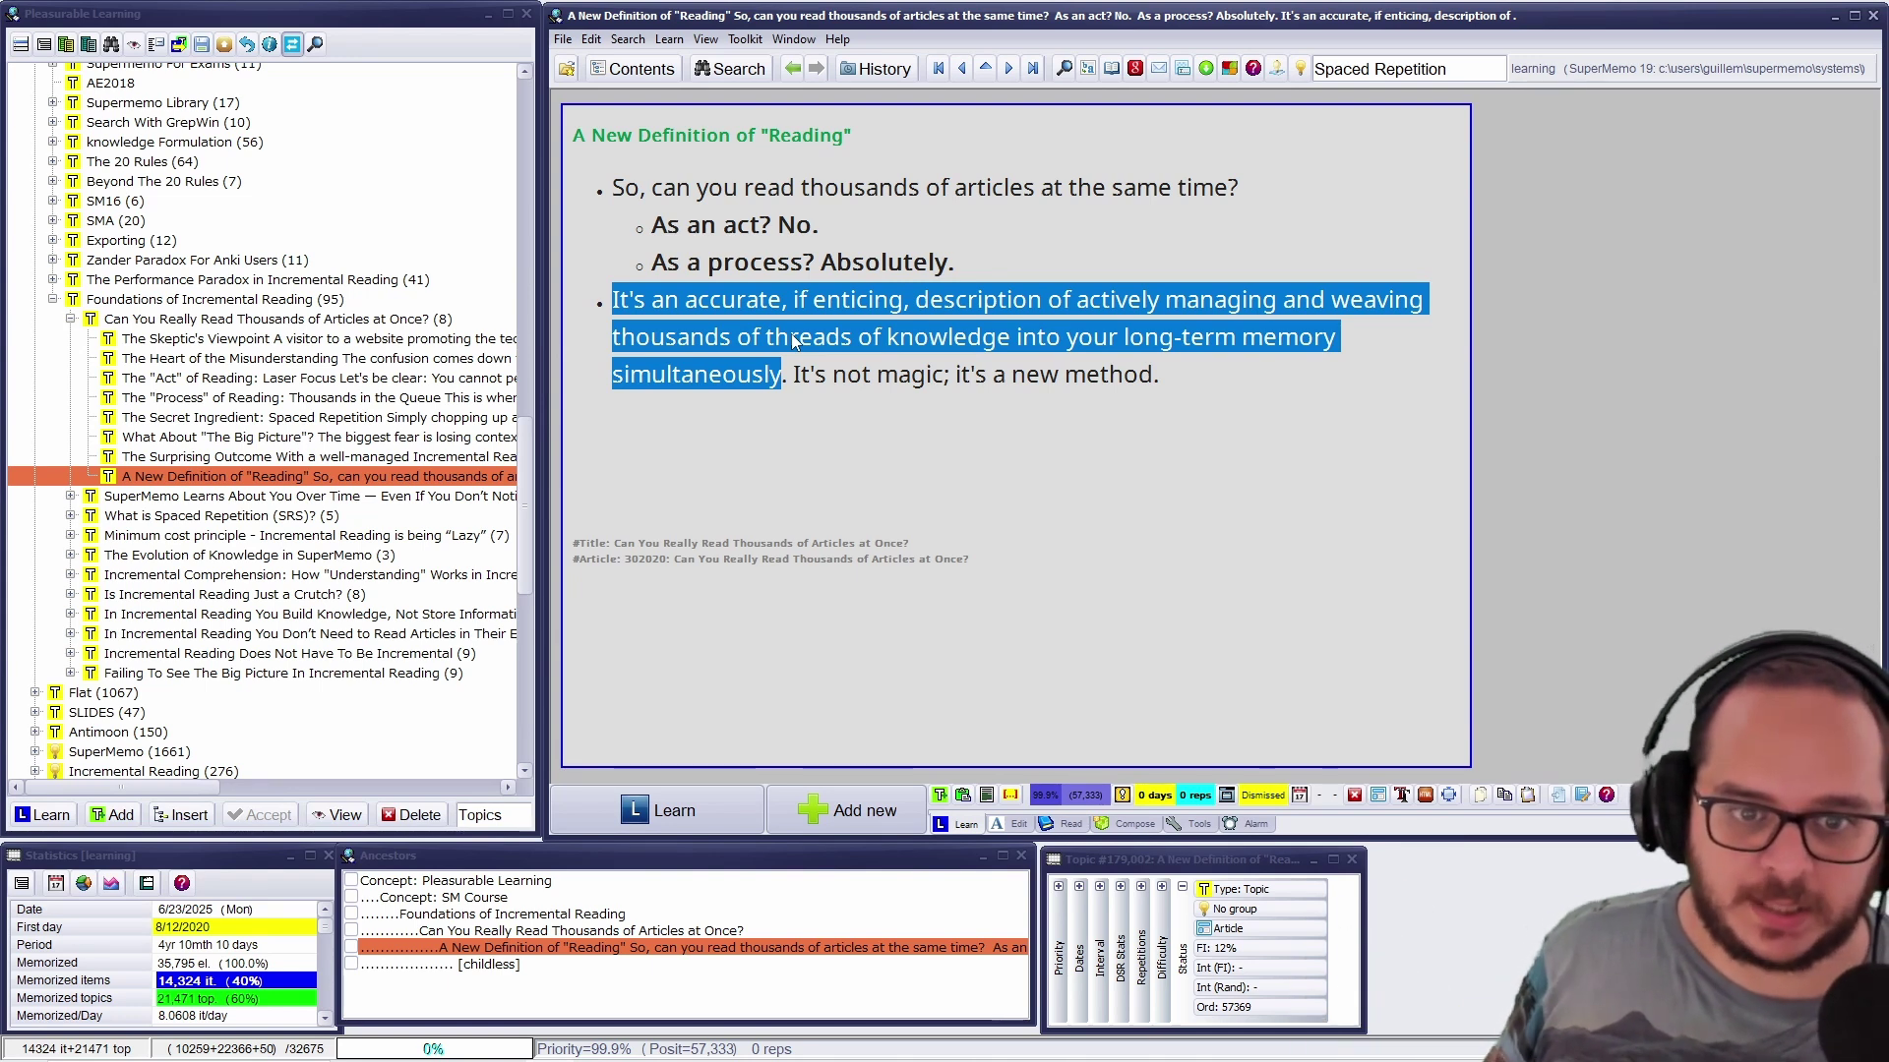
key("Escape")
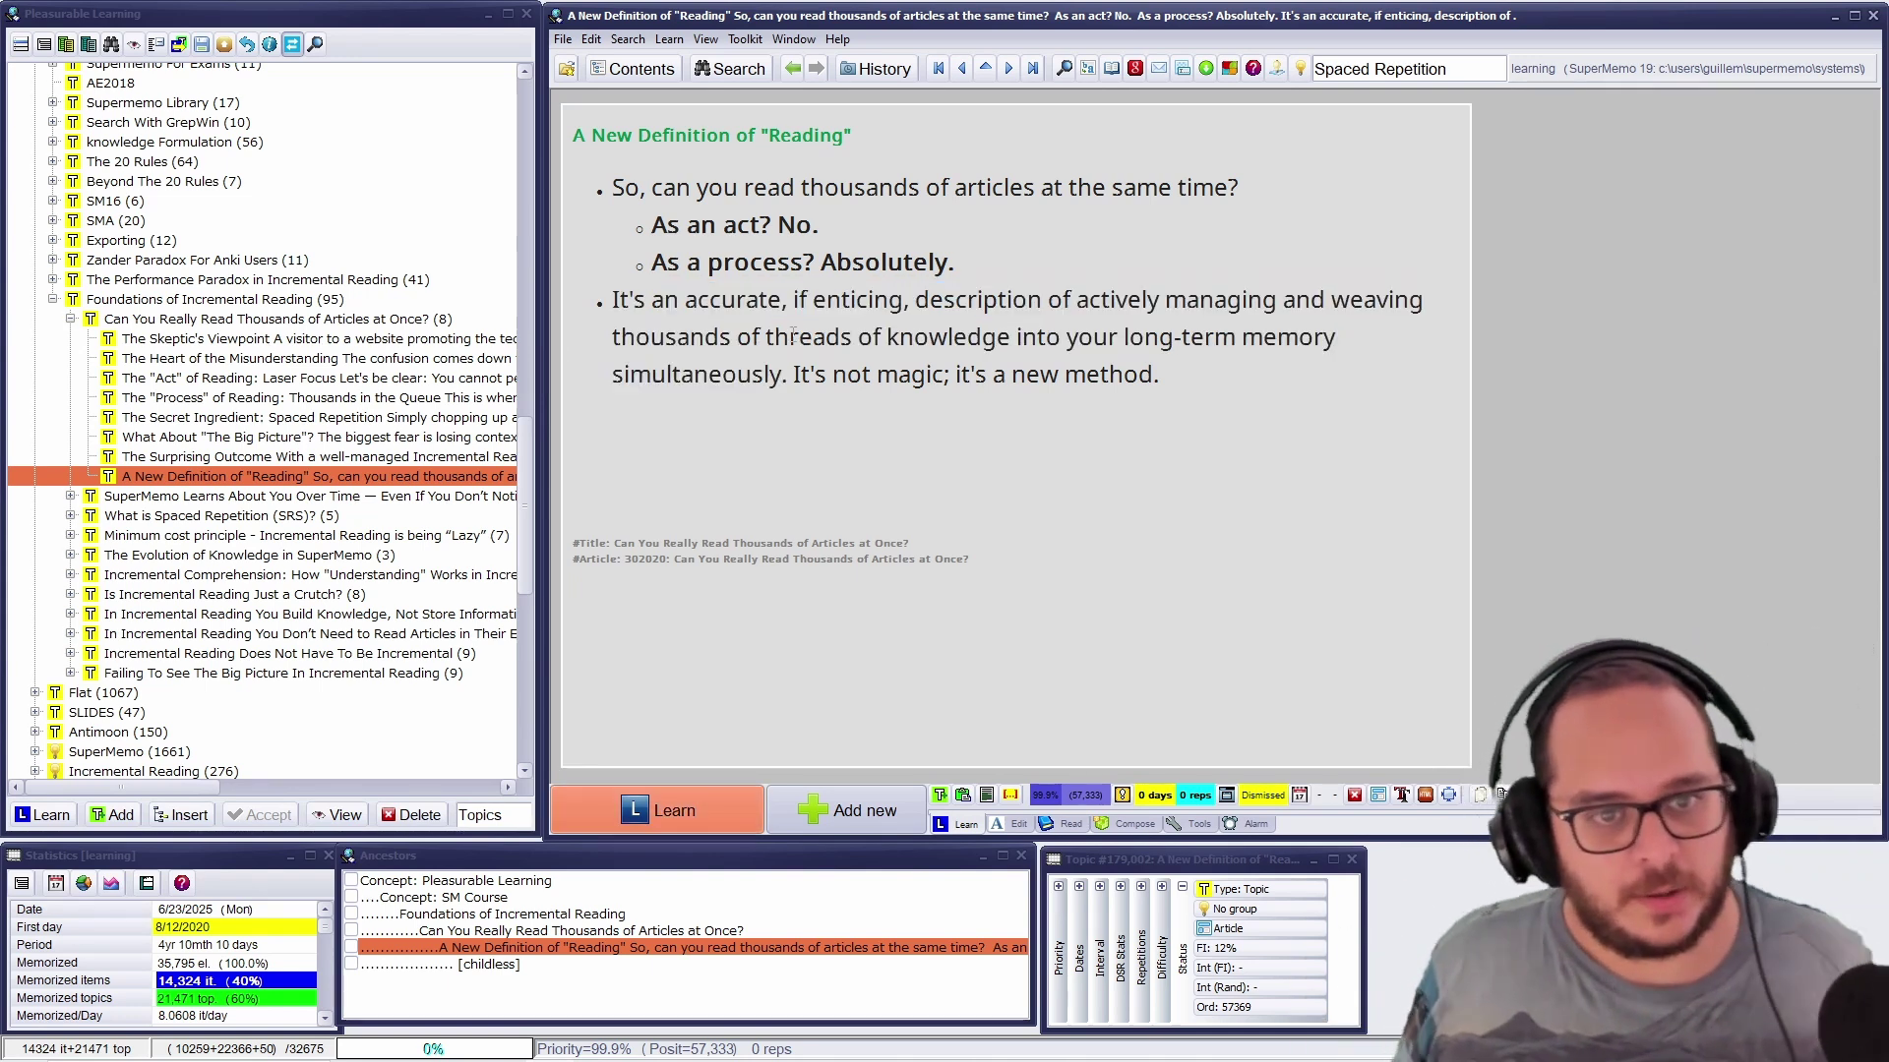